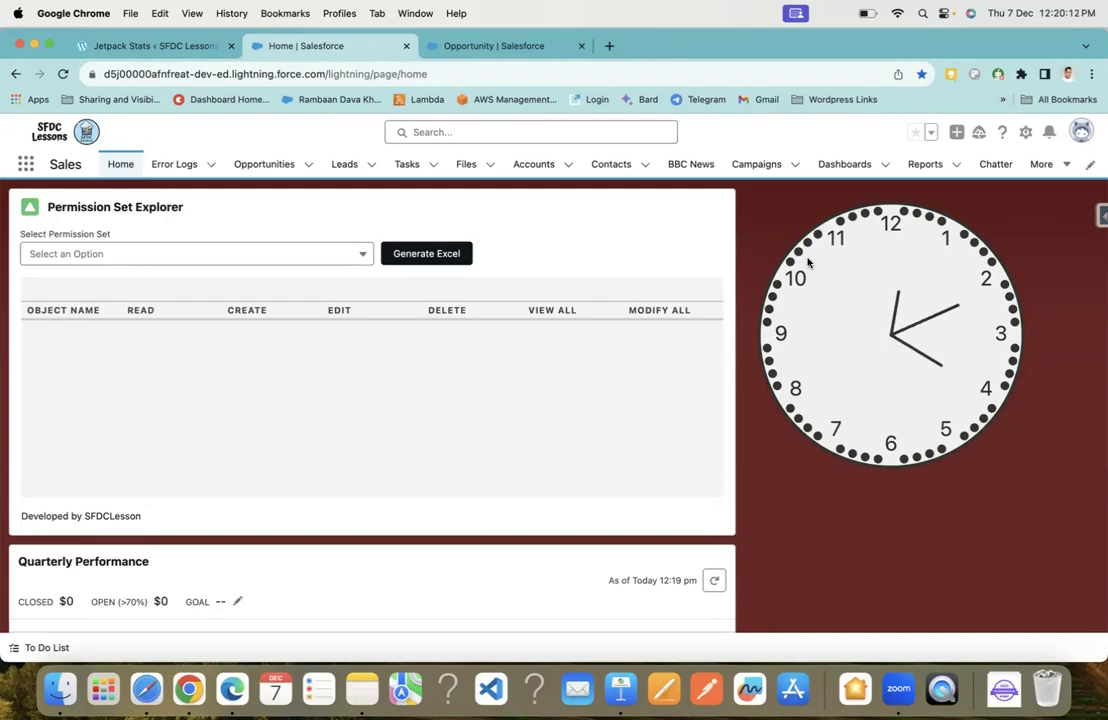
Start a new Opportunity custom field with Text (Encrypted) as its data type
{"action": "left_click", "coordinate": [489, 50]}
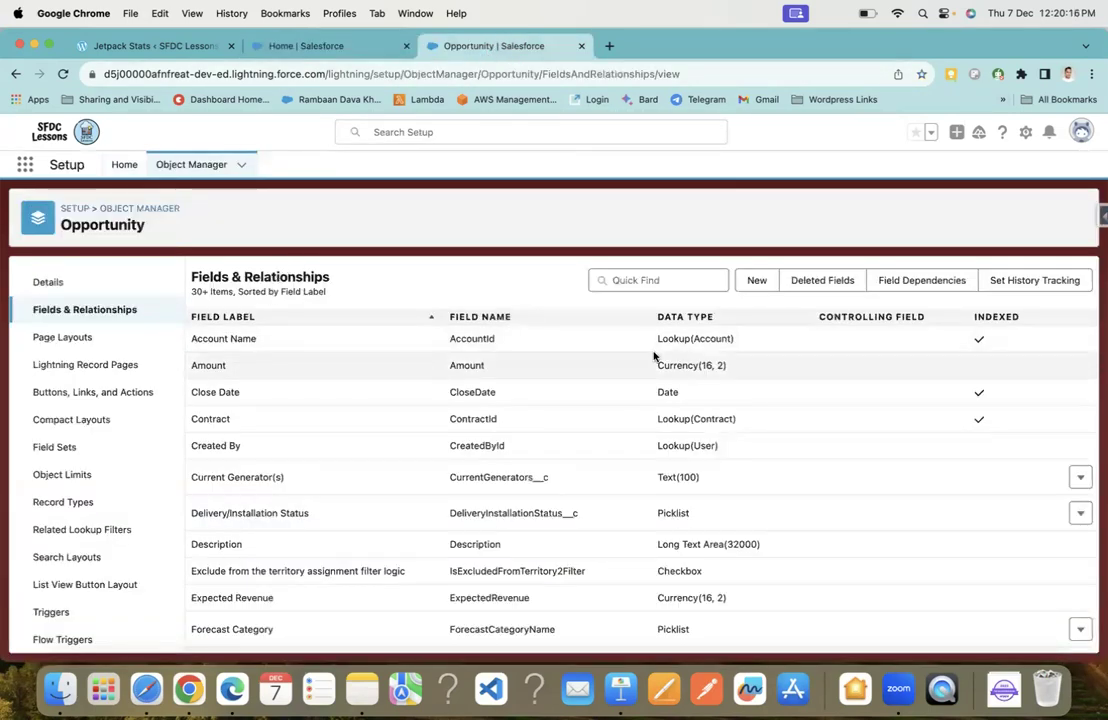
{"action": "left_click", "coordinate": [757, 282]}
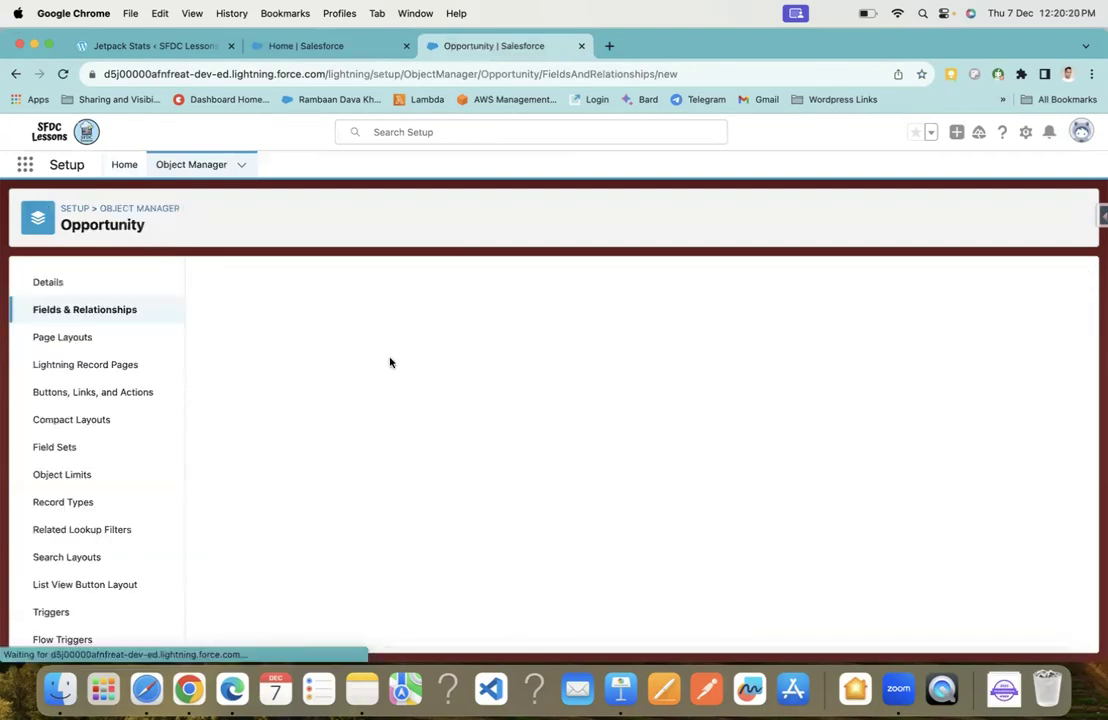
{"action": "scroll", "coordinate": [334, 406], "scroll_direction": "down", "scroll_amount": 6}
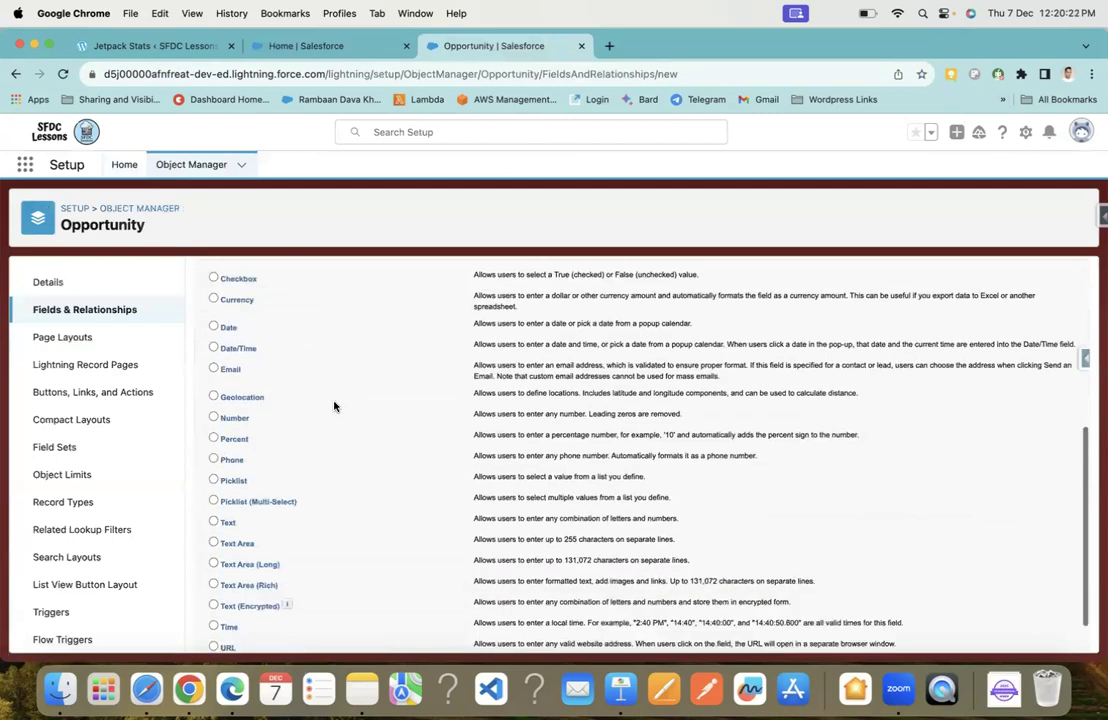
{"action": "scroll", "coordinate": [334, 406], "scroll_direction": "up", "scroll_amount": 5}
{"action": "scroll", "coordinate": [334, 406], "scroll_direction": "down", "scroll_amount": 3}
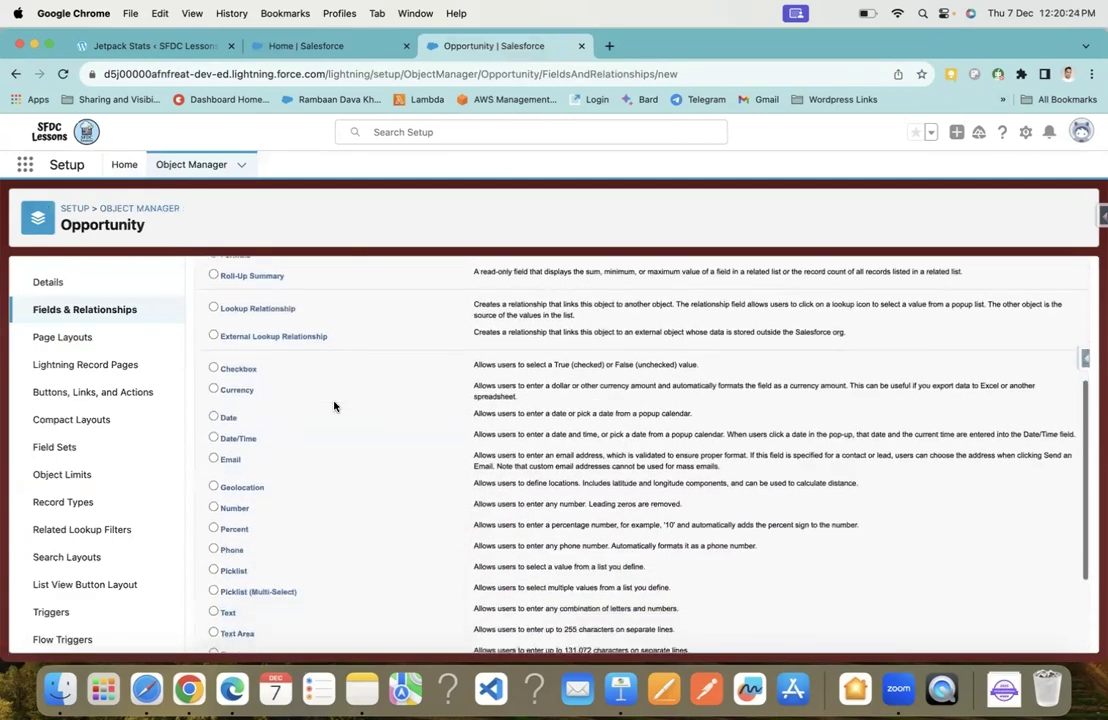
{"action": "scroll", "coordinate": [334, 406], "scroll_direction": "down", "scroll_amount": 2}
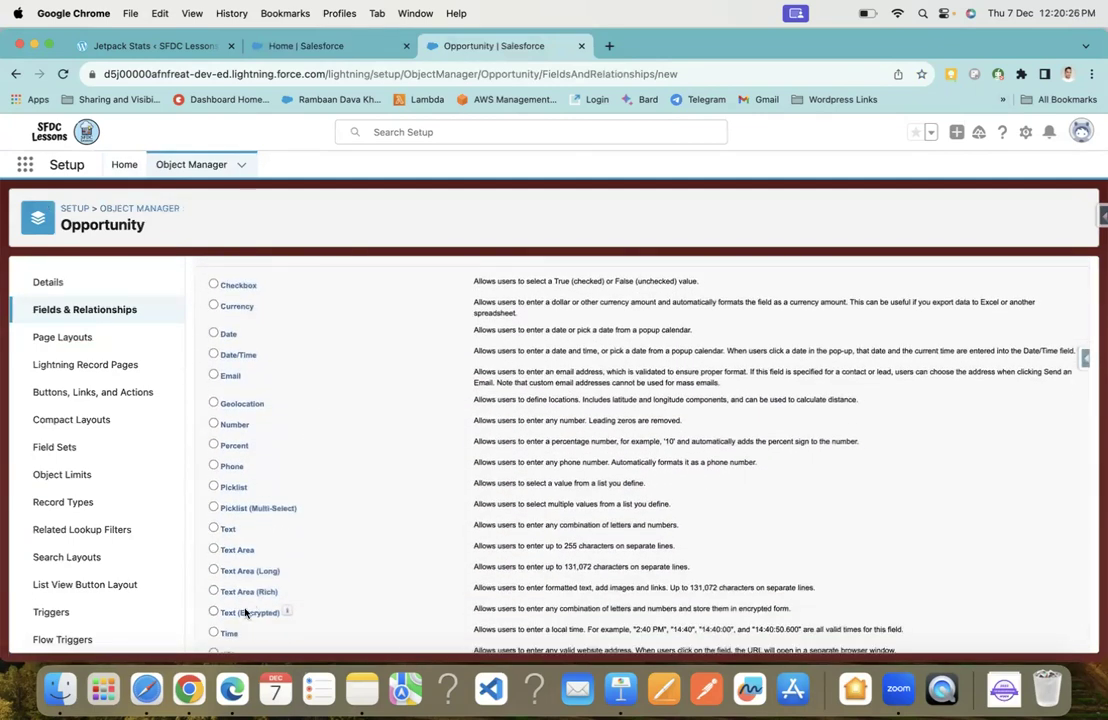
{"action": "mouse_move", "coordinate": [287, 614]}
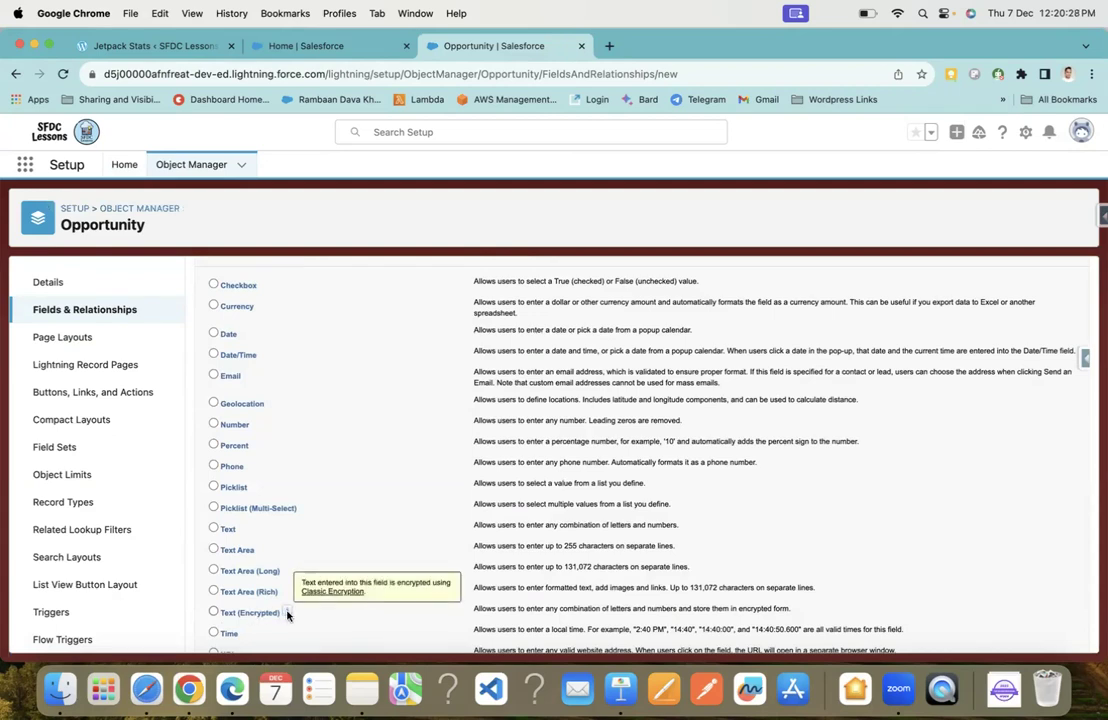
{"action": "left_click", "coordinate": [262, 612]}
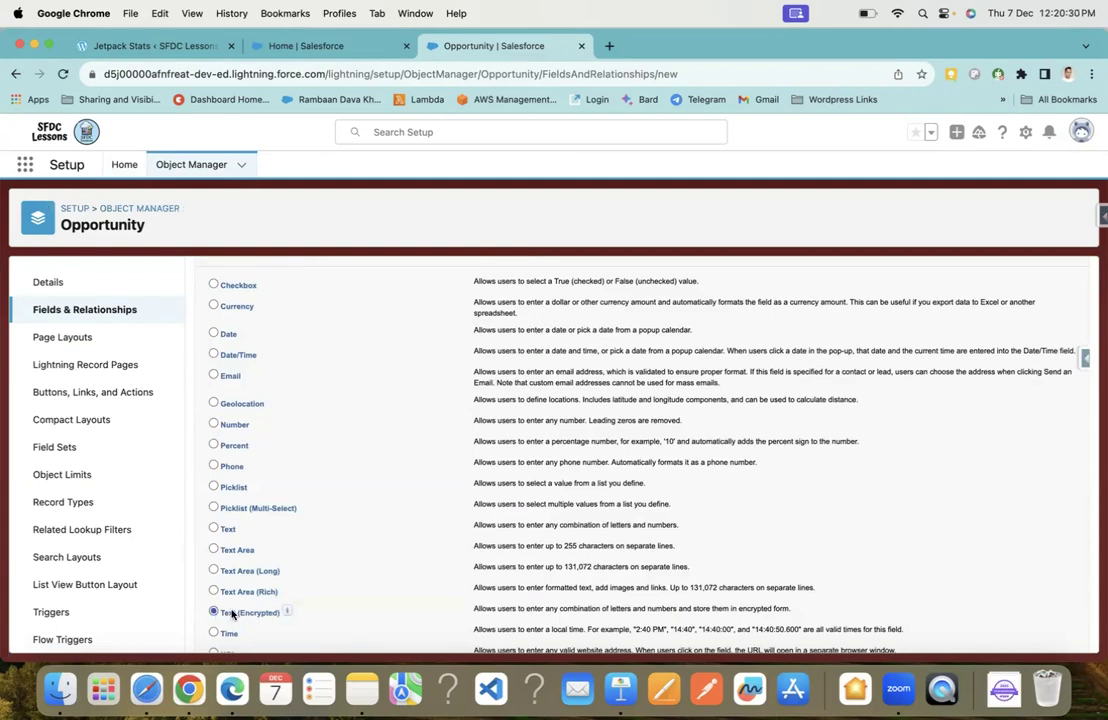
{"action": "scroll", "coordinate": [648, 457], "scroll_direction": "up", "scroll_amount": 5}
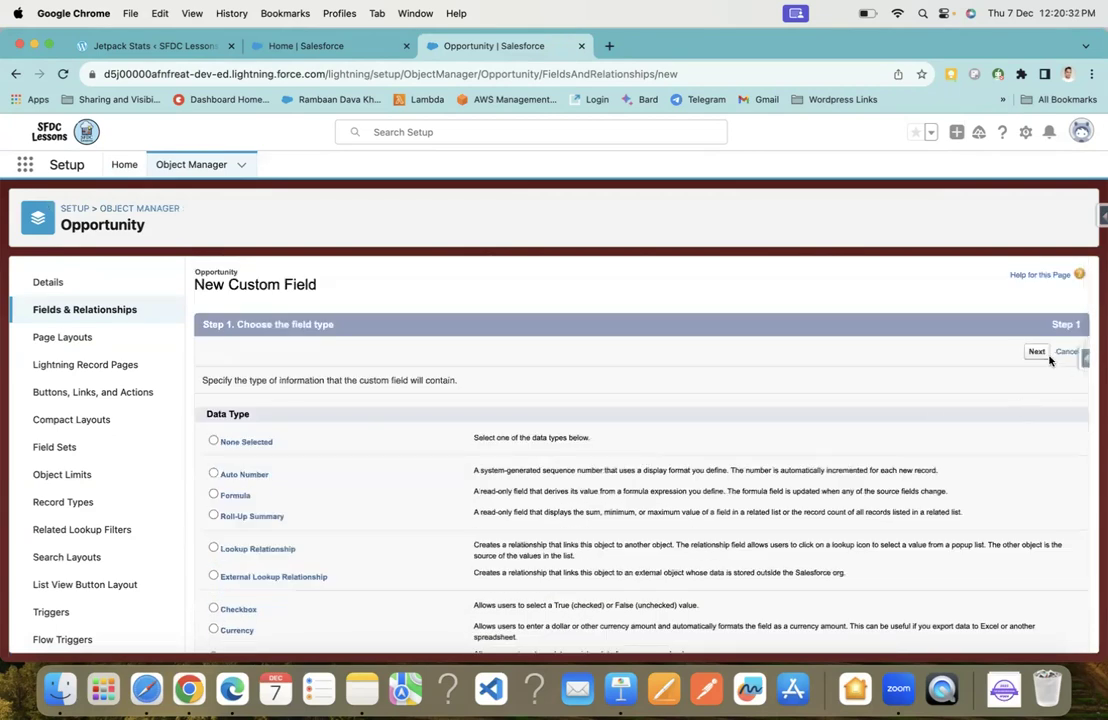
Label the new field 'Final Amount' and enter a length of 255
{"action": "left_click", "coordinate": [1037, 353]}
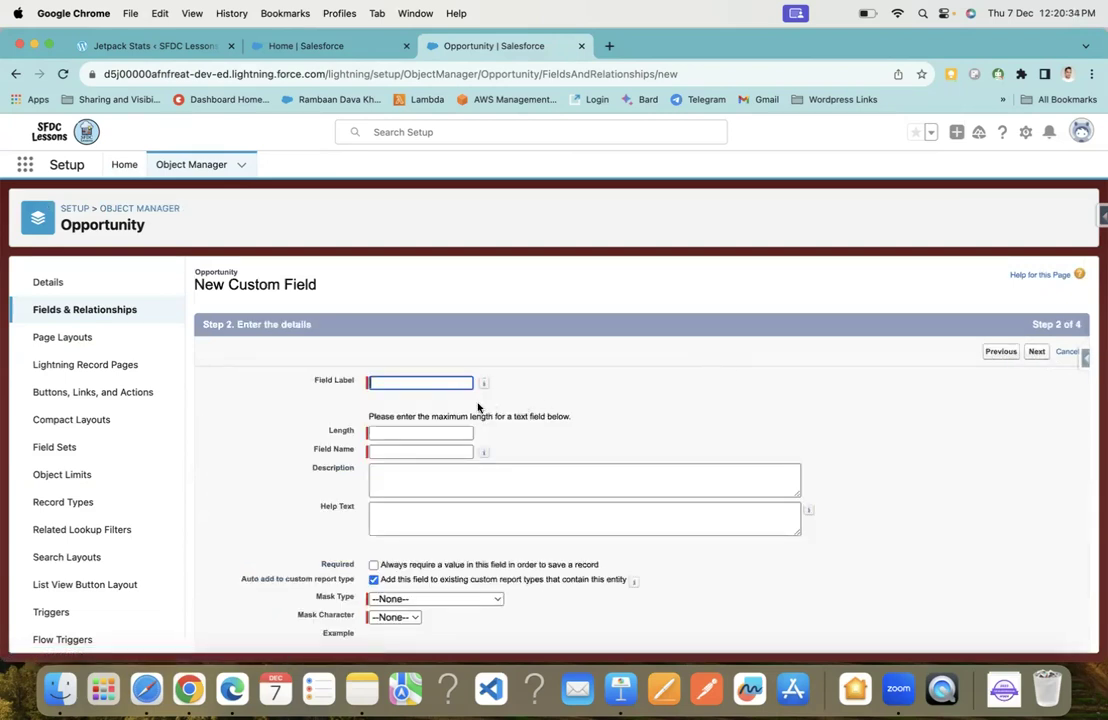
{"action": "type", "text": "Final Amount"}
{"action": "left_click", "coordinate": [348, 443]}
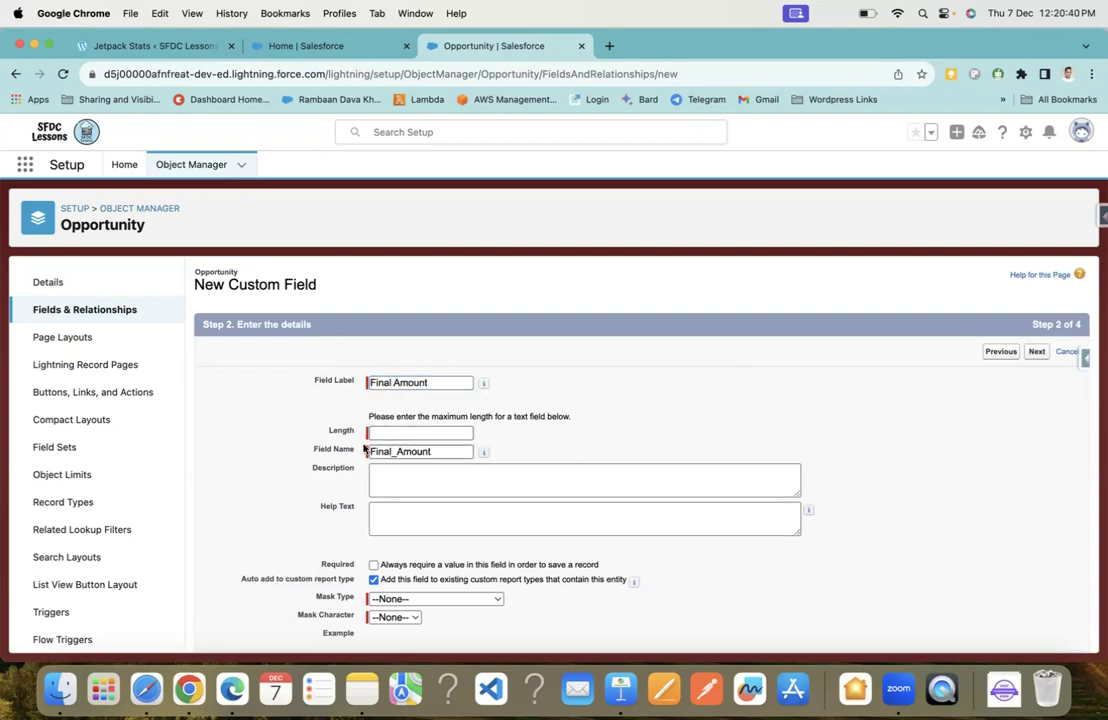
{"action": "left_click", "coordinate": [400, 433]}
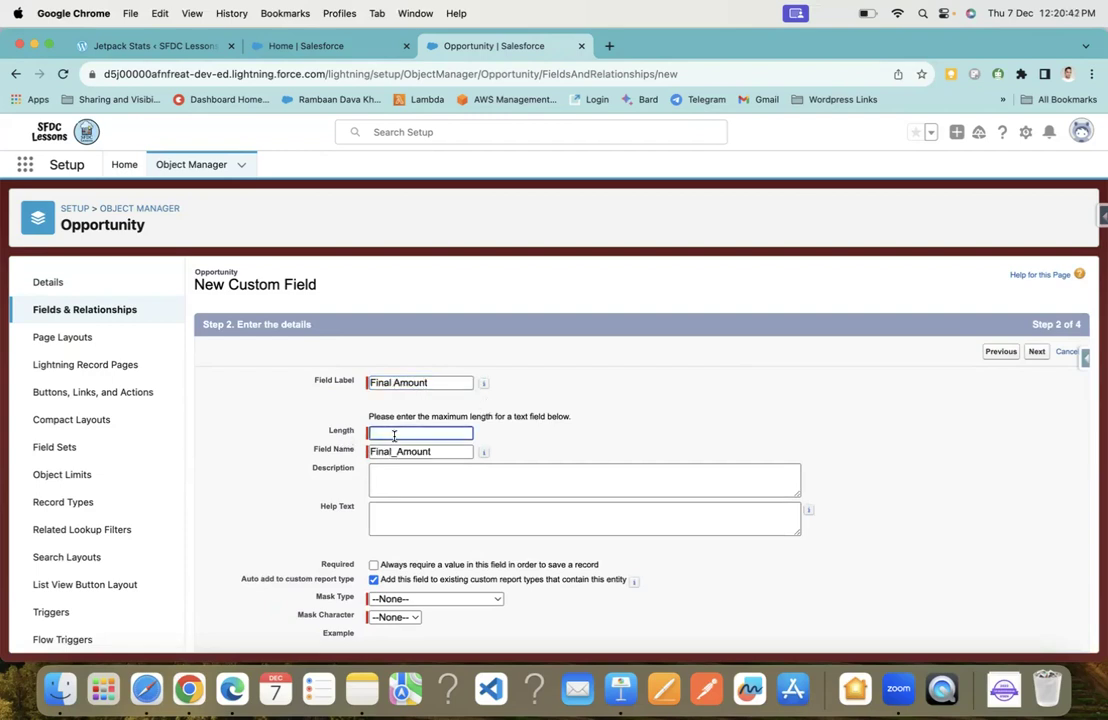
{"action": "type", "text": "255"}
After the maximum-length error, change the field length to 175
{"action": "scroll", "coordinate": [548, 437], "scroll_direction": "down", "scroll_amount": 1}
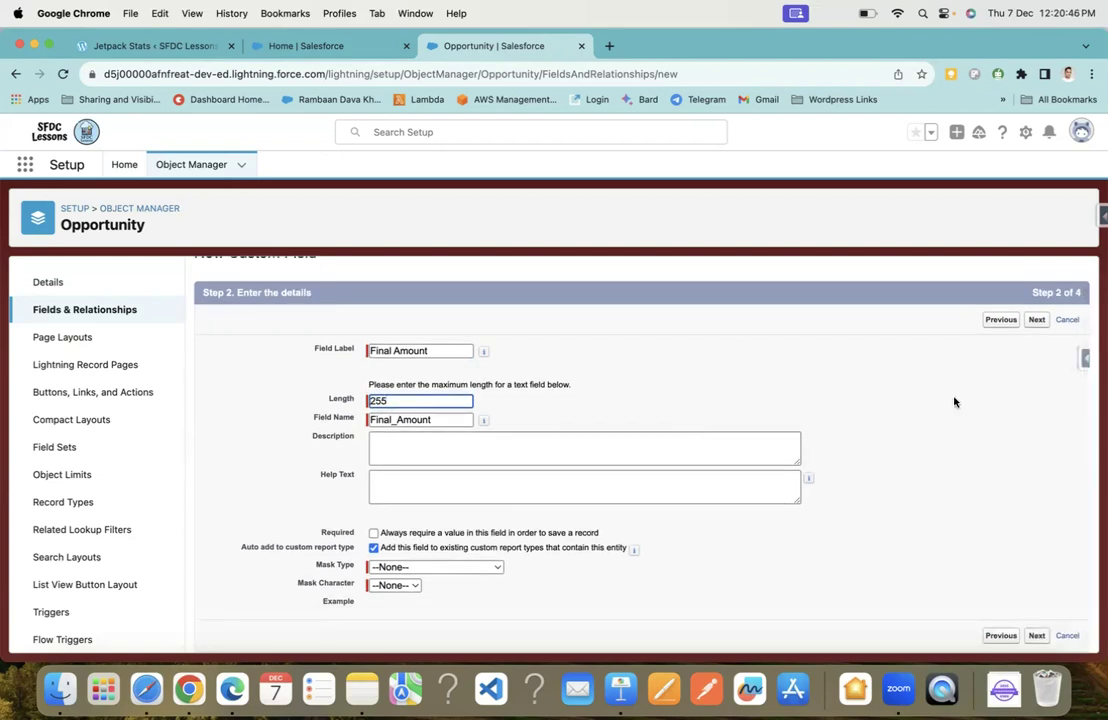
{"action": "left_click", "coordinate": [1036, 322]}
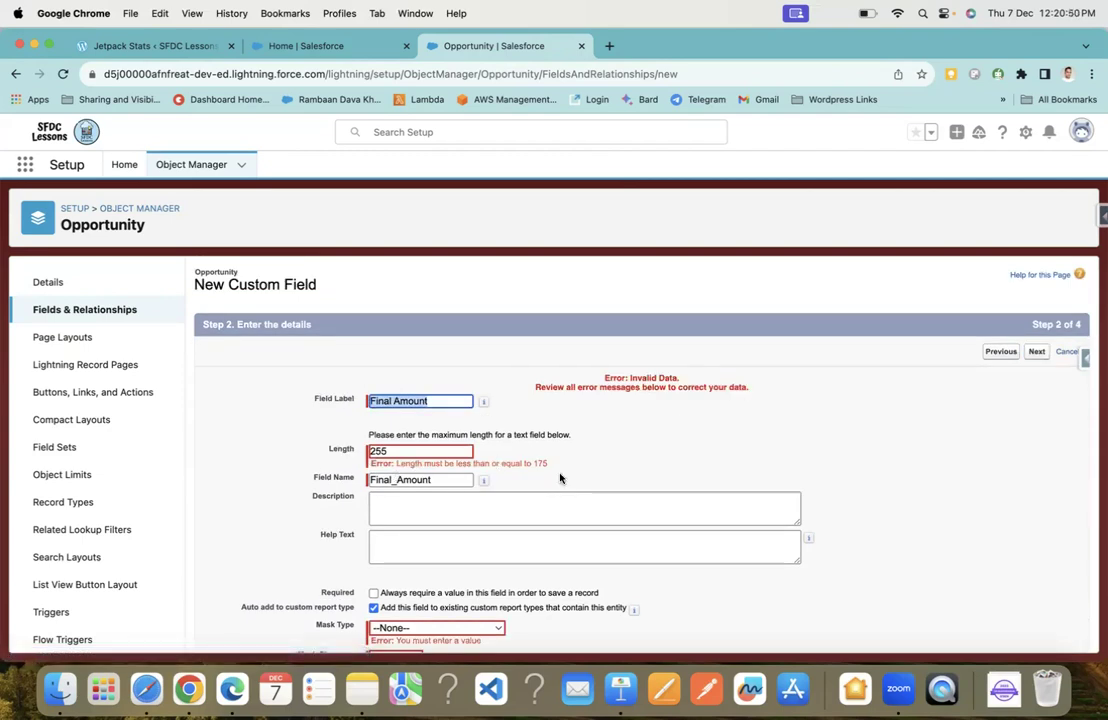
{"action": "left_click_drag", "start_coordinate": [548, 464], "coordinate": [442, 476]}
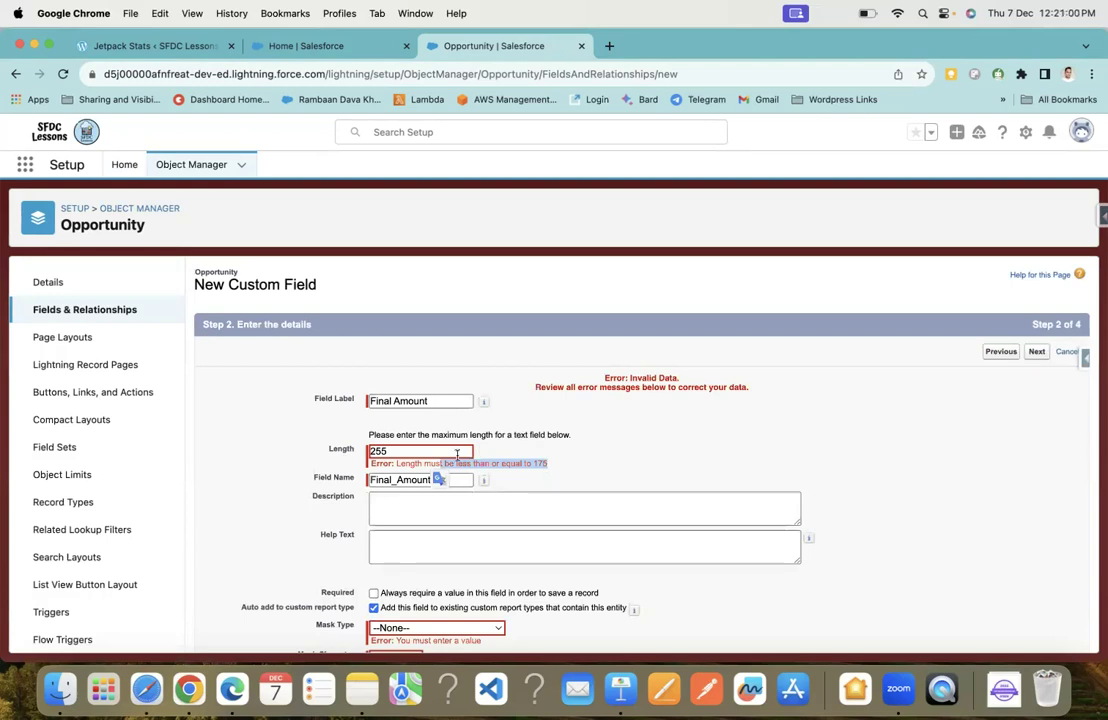
{"action": "double_click", "coordinate": [385, 451]}
{"action": "type", "text": "1"}
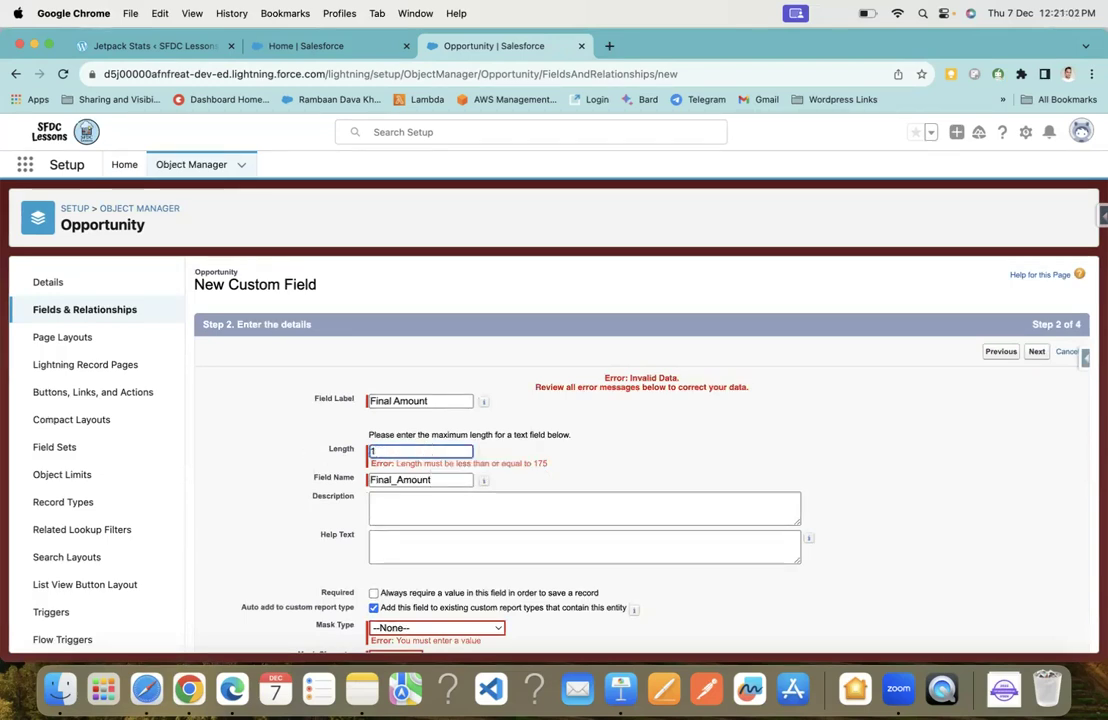
{"action": "type", "text": "75"}
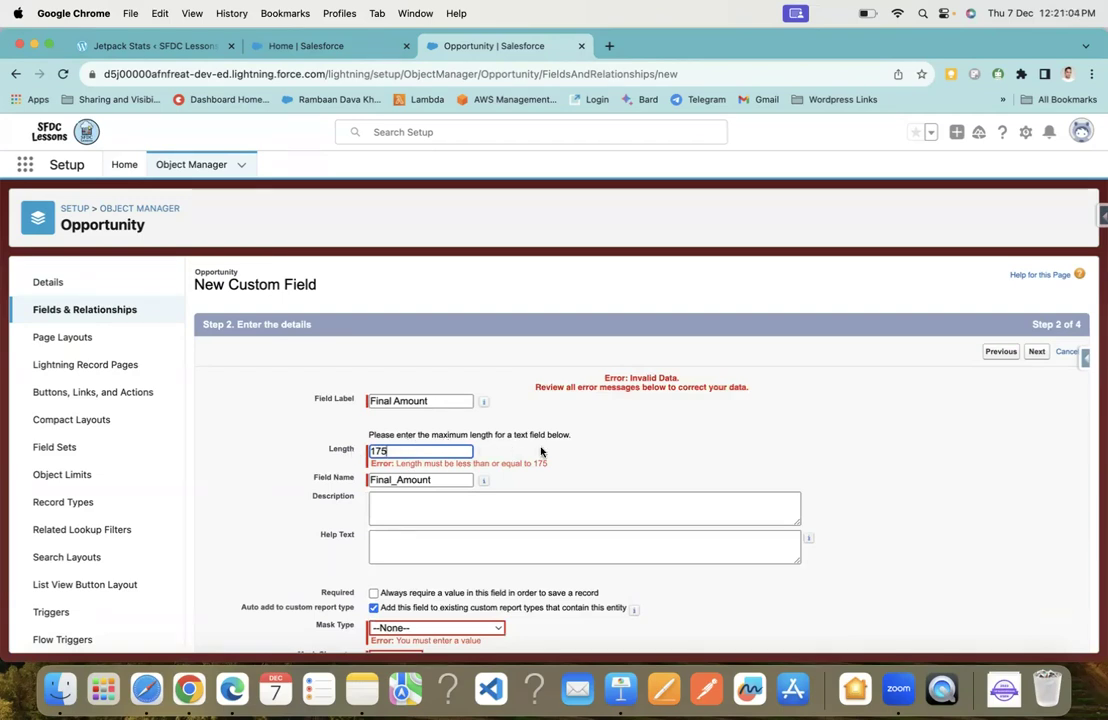
{"action": "left_click", "coordinate": [513, 452]}
{"action": "scroll", "coordinate": [537, 448], "scroll_direction": "down", "scroll_amount": 2}
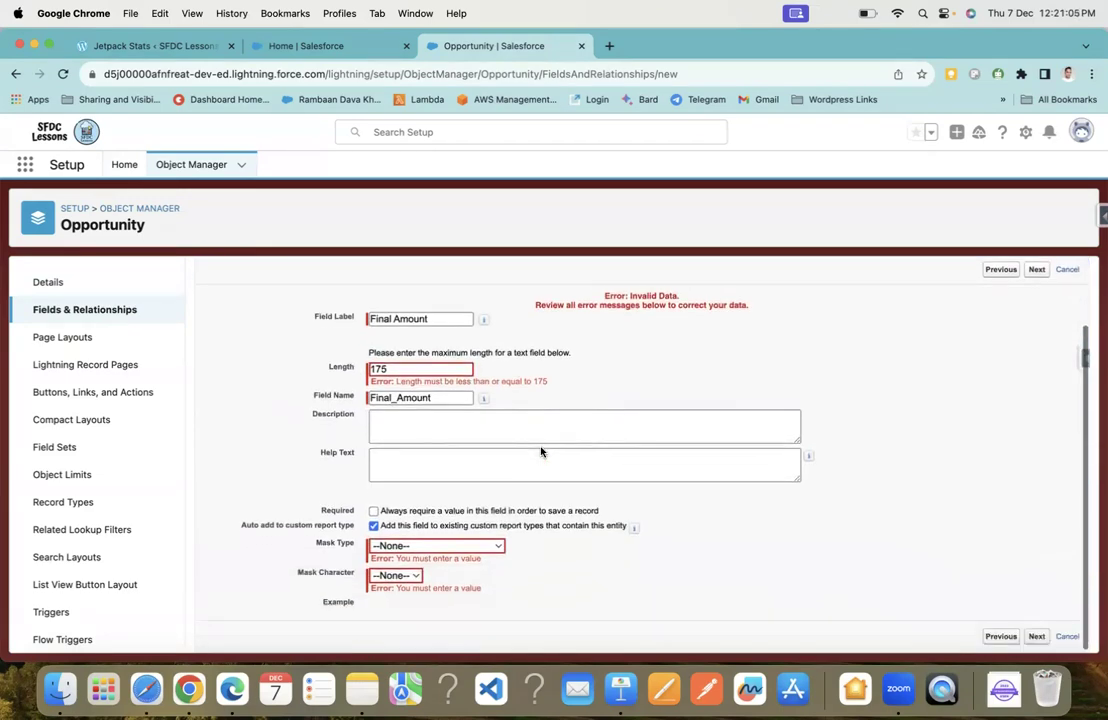
Set Mask Type to Mask All Characters and Mask Character to X
{"action": "left_click", "coordinate": [426, 547]}
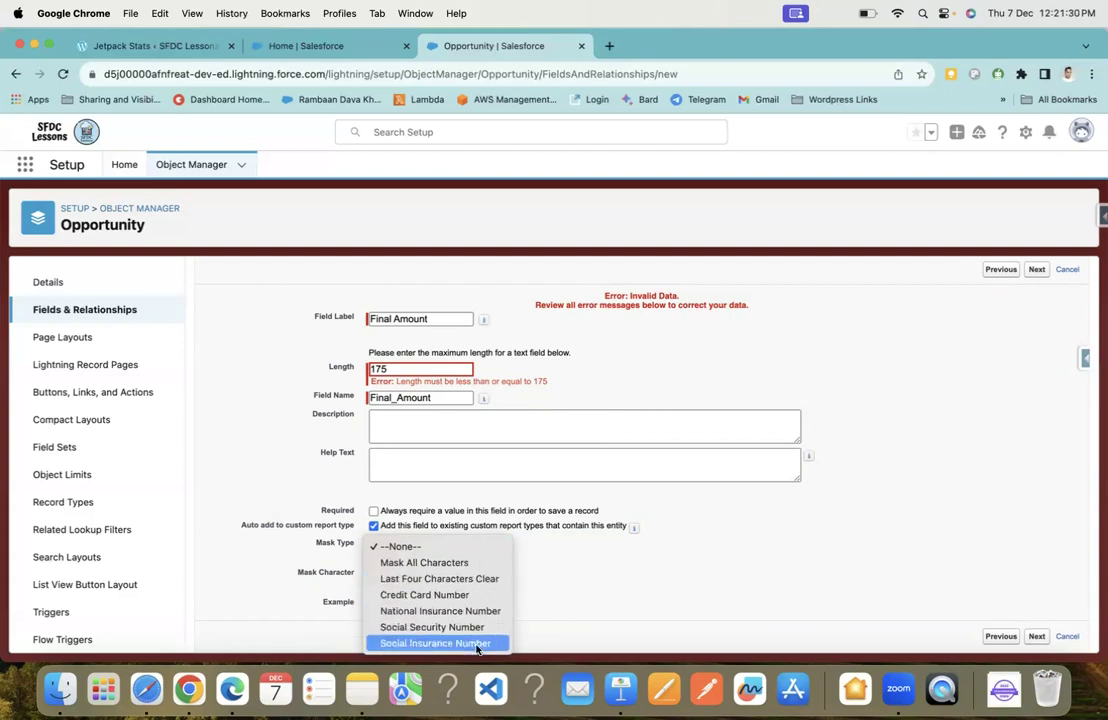
{"action": "left_click", "coordinate": [430, 563]}
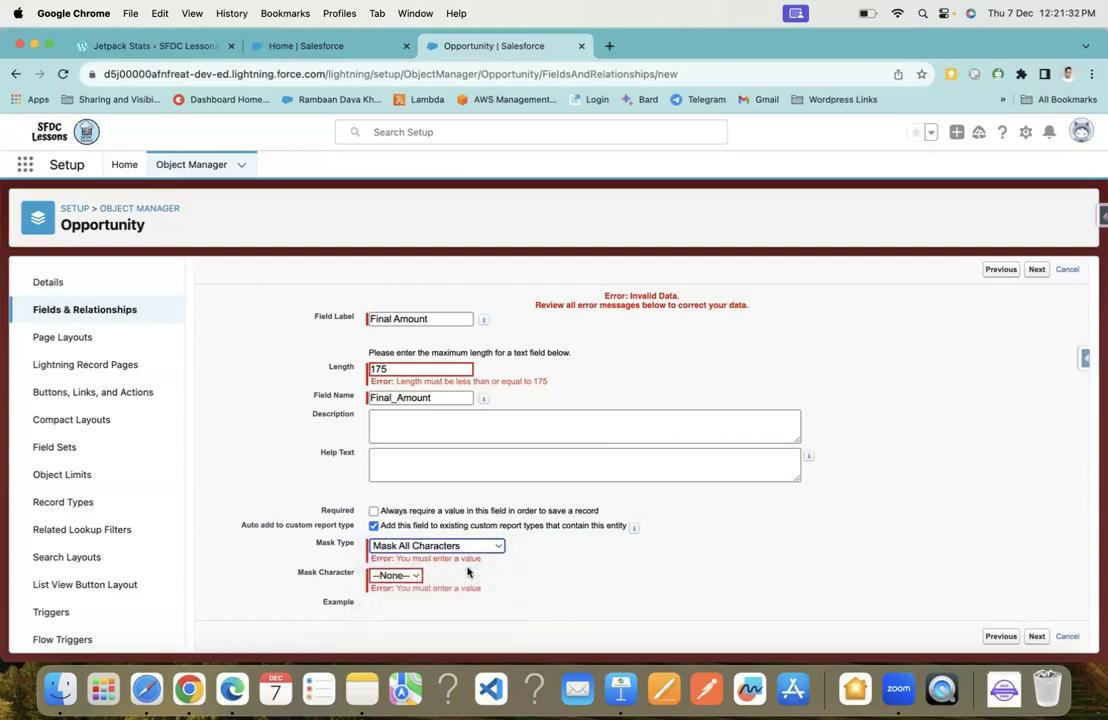
{"action": "left_click", "coordinate": [397, 576]}
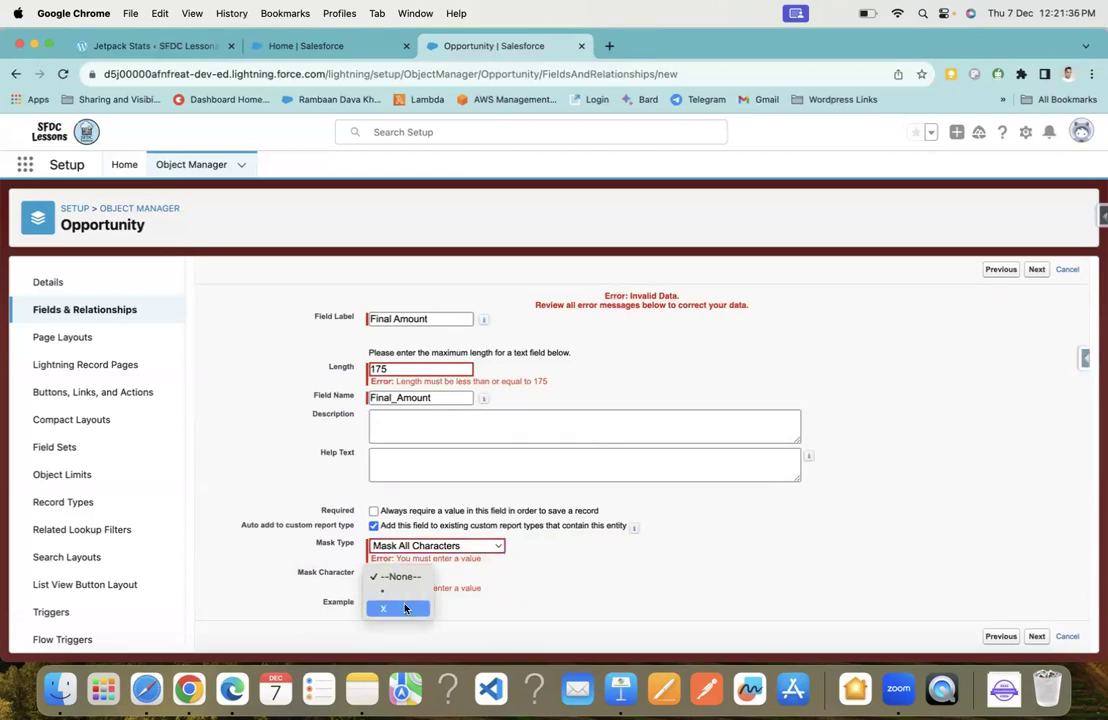
{"action": "left_click", "coordinate": [403, 608]}
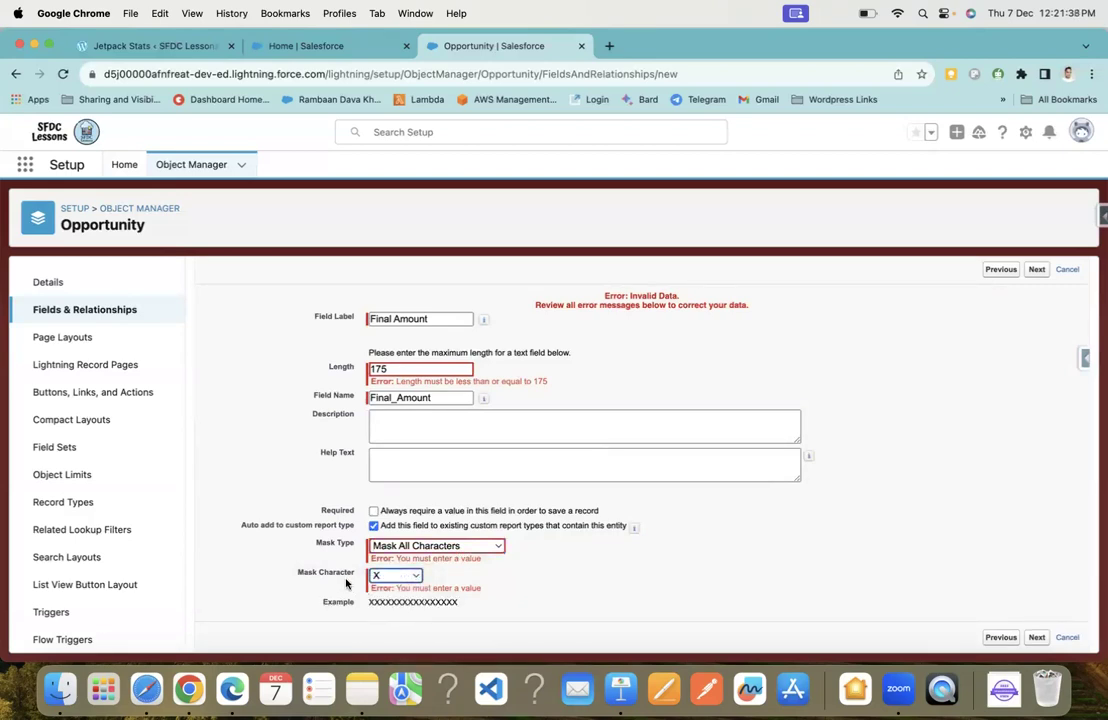
{"action": "scroll", "coordinate": [465, 588], "scroll_direction": "up", "scroll_amount": 2}
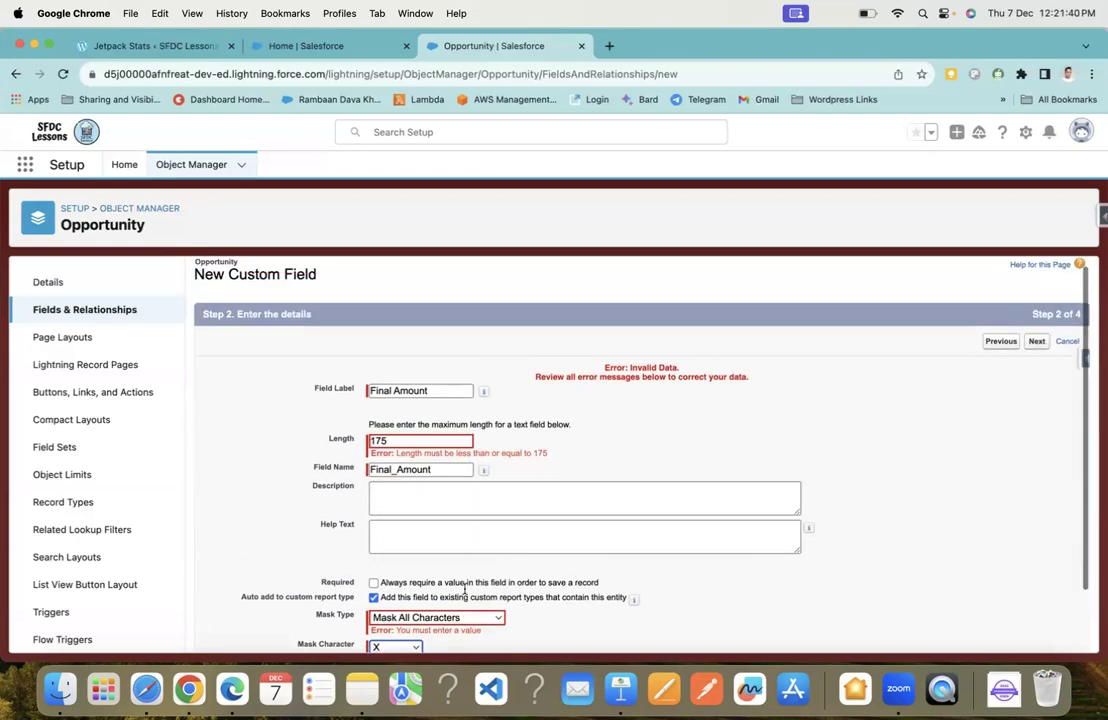
{"action": "scroll", "coordinate": [465, 590], "scroll_direction": "down", "scroll_amount": 2}
{"action": "scroll", "coordinate": [717, 544], "scroll_direction": "up", "scroll_amount": 2}
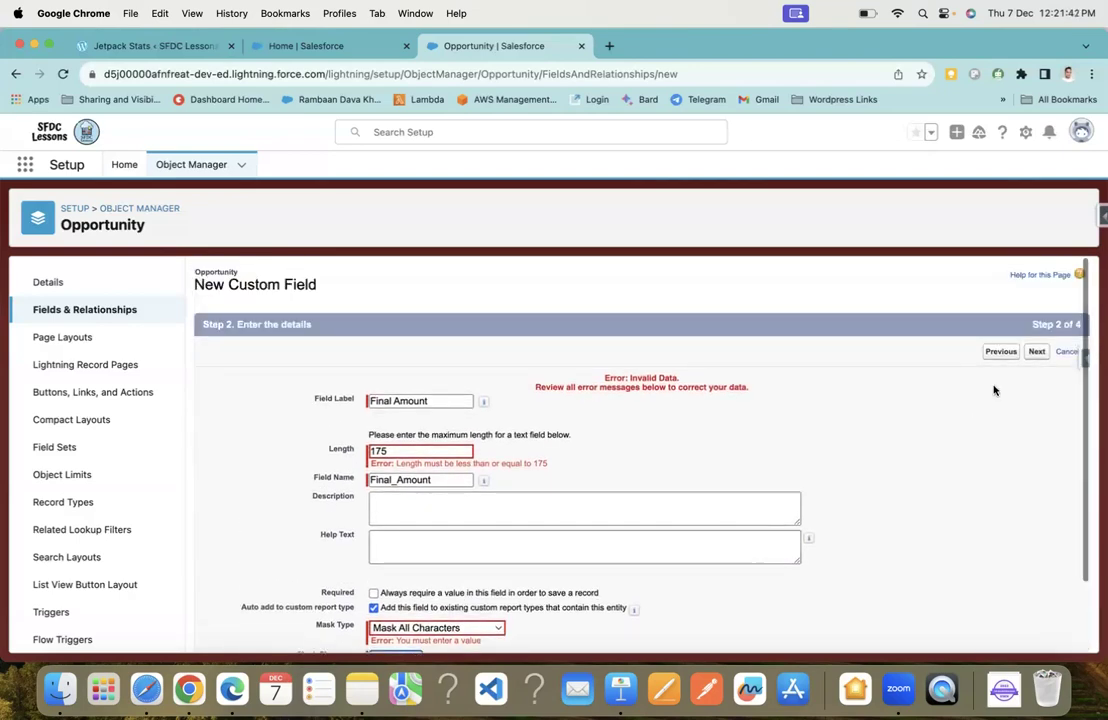
Accept the default field-level security and page layouts, then save the Final Amount field
{"action": "left_click", "coordinate": [1037, 351]}
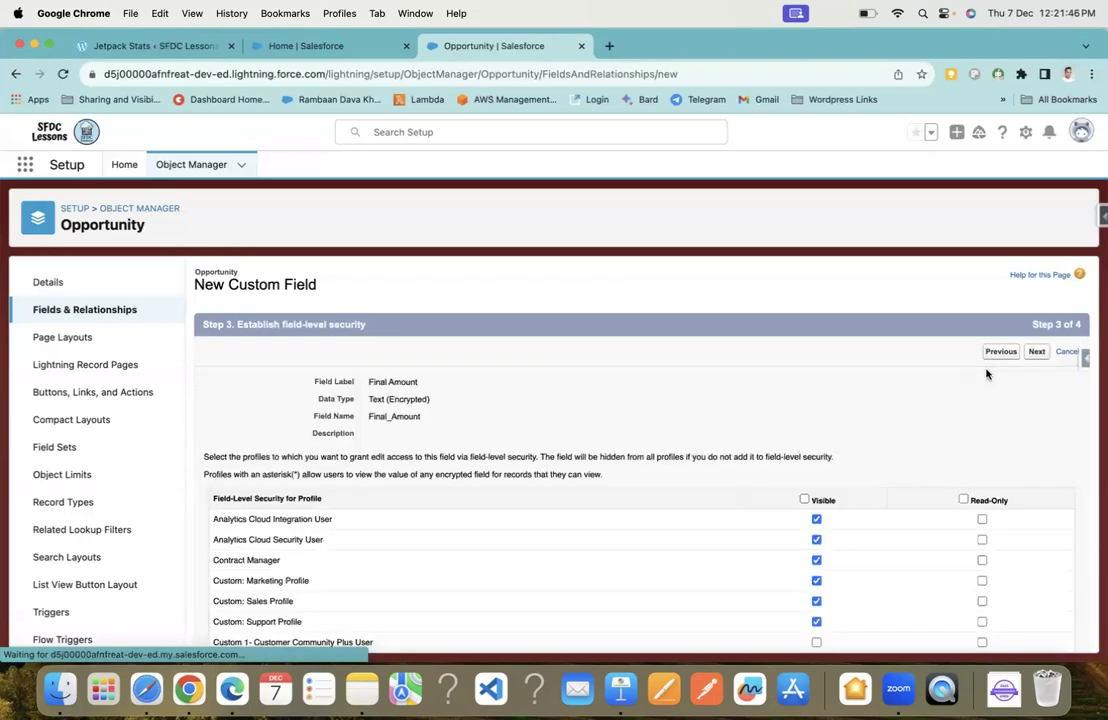
{"action": "left_click", "coordinate": [1037, 351]}
{"action": "left_click", "coordinate": [1034, 351]}
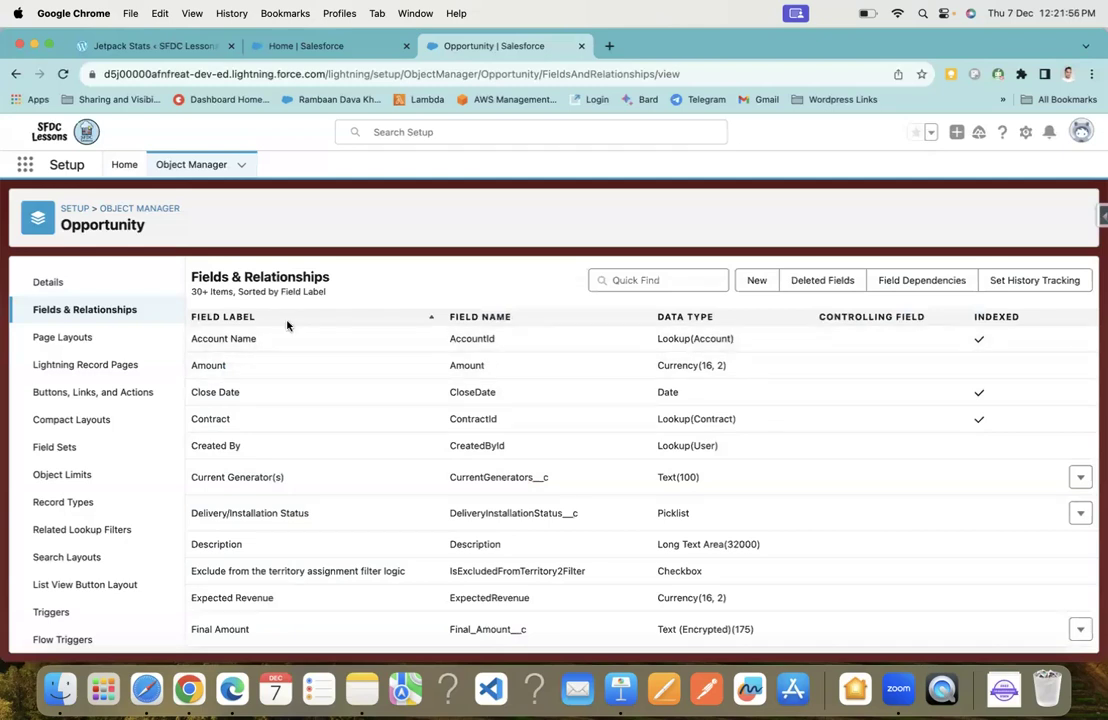
{"action": "scroll", "coordinate": [297, 450], "scroll_direction": "down", "scroll_amount": 3}
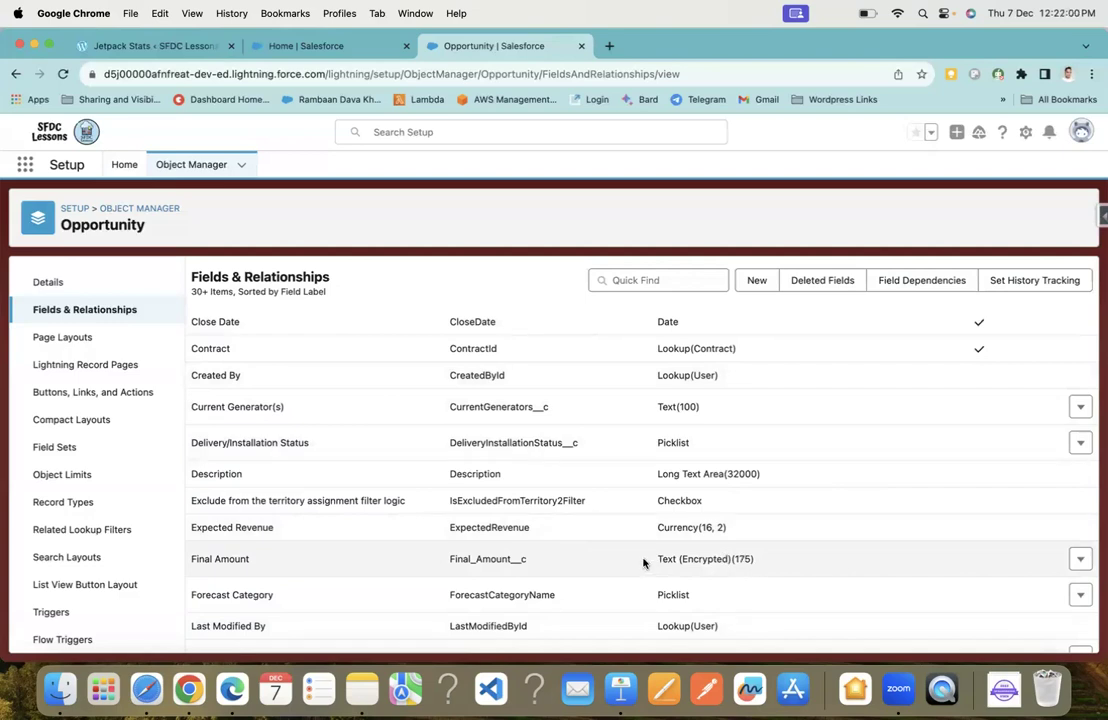
Go to Advanced User Details in personal settings to see the System Administrator profile
{"action": "left_click", "coordinate": [347, 50]}
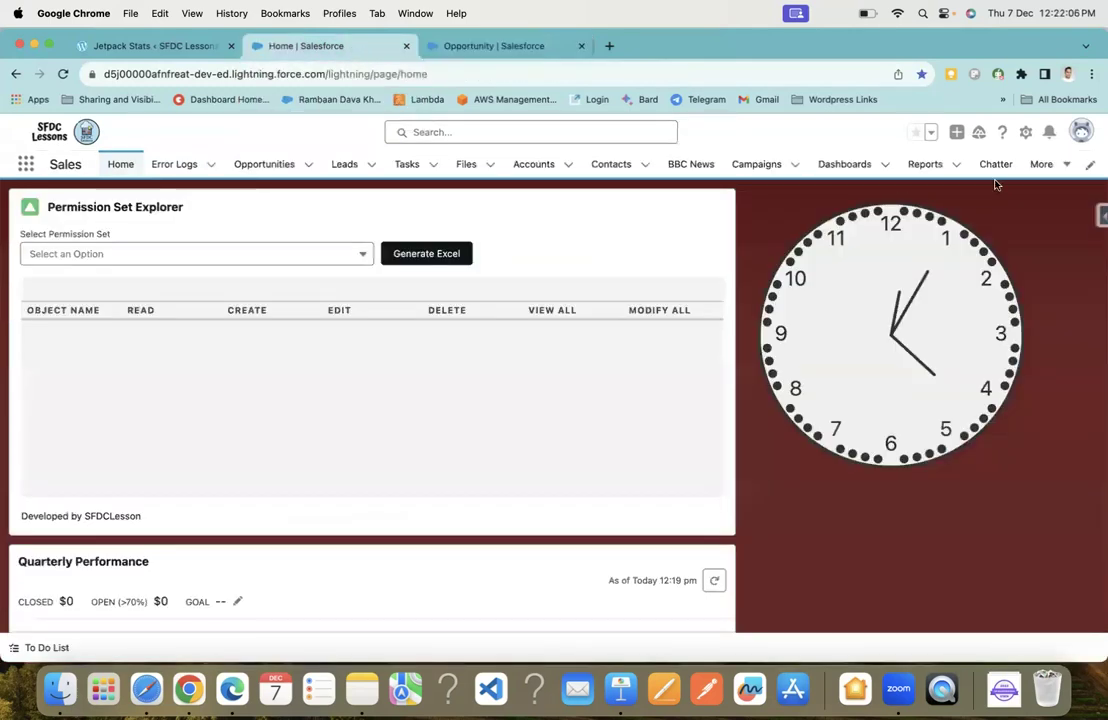
{"action": "left_click", "coordinate": [1081, 133]}
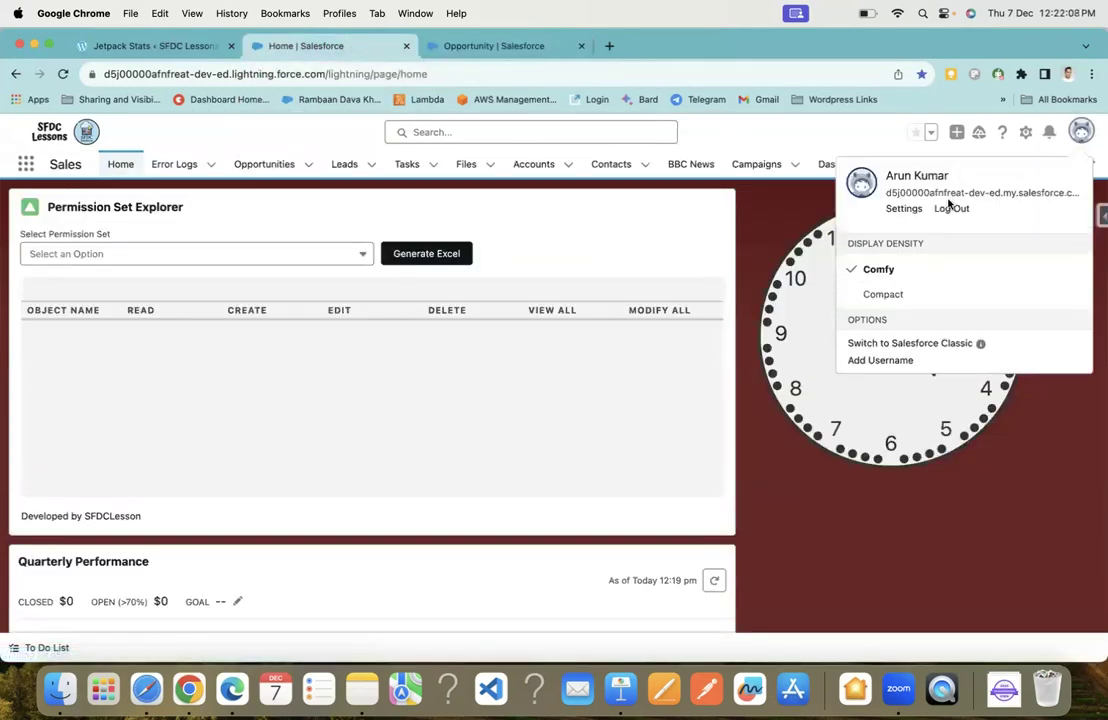
{"action": "left_click", "coordinate": [903, 209]}
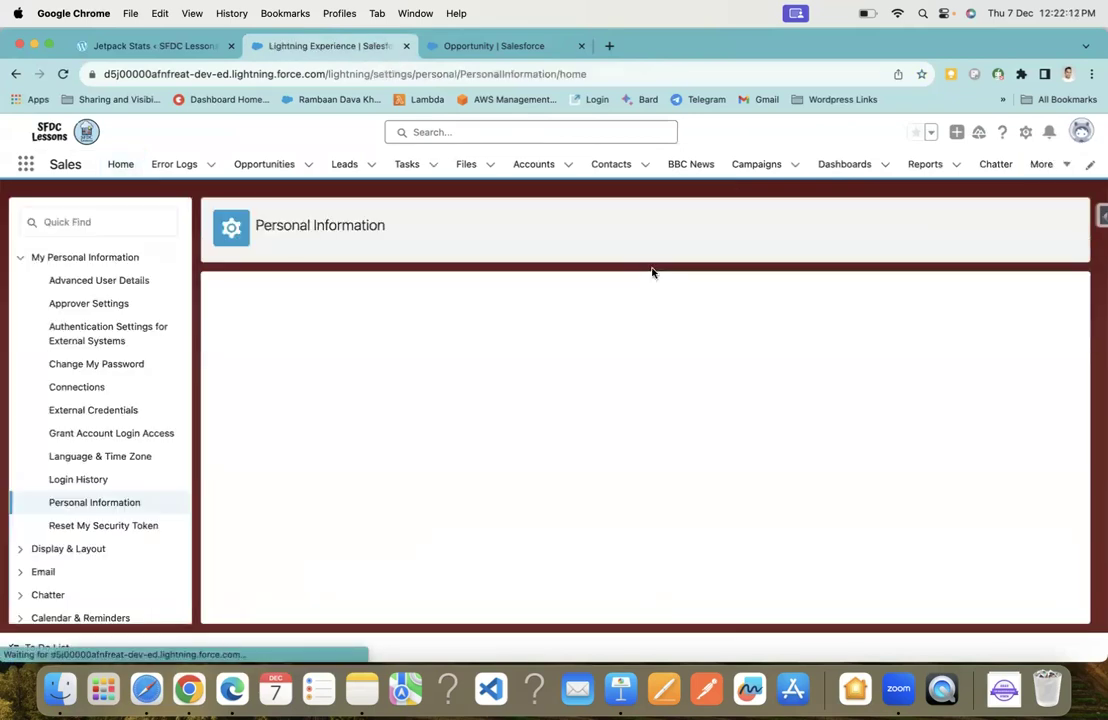
{"action": "left_click", "coordinate": [134, 283]}
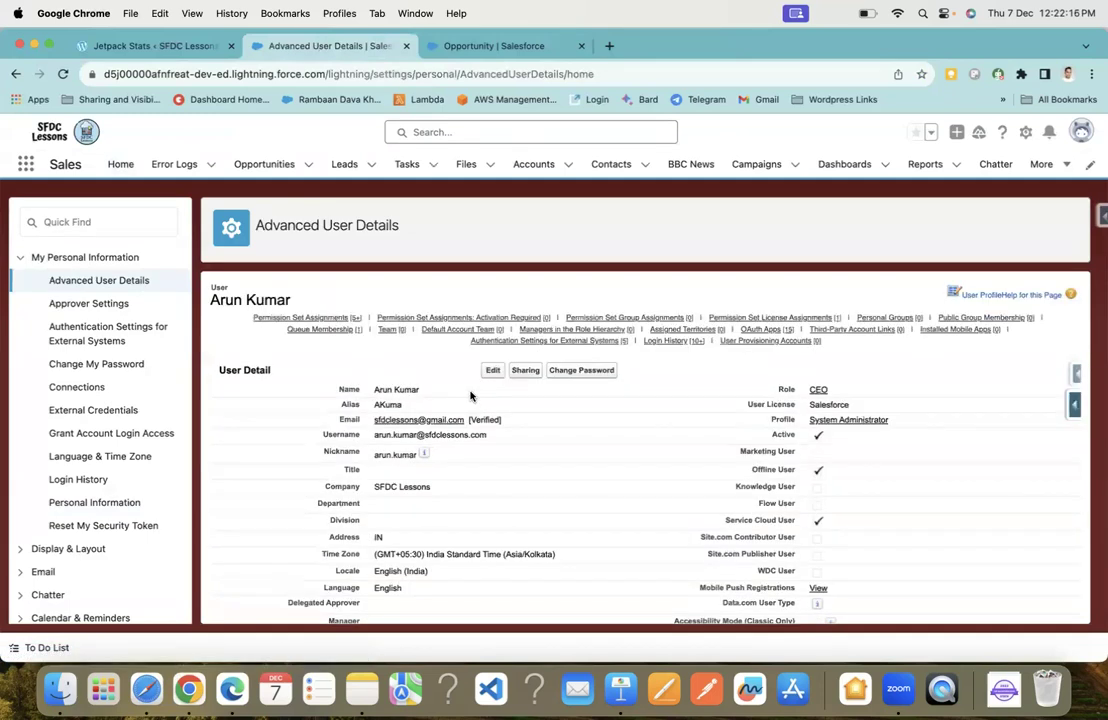
Find View Encrypted Data in the System Administrator profile's System Permissions
{"action": "left_click", "coordinate": [828, 421]}
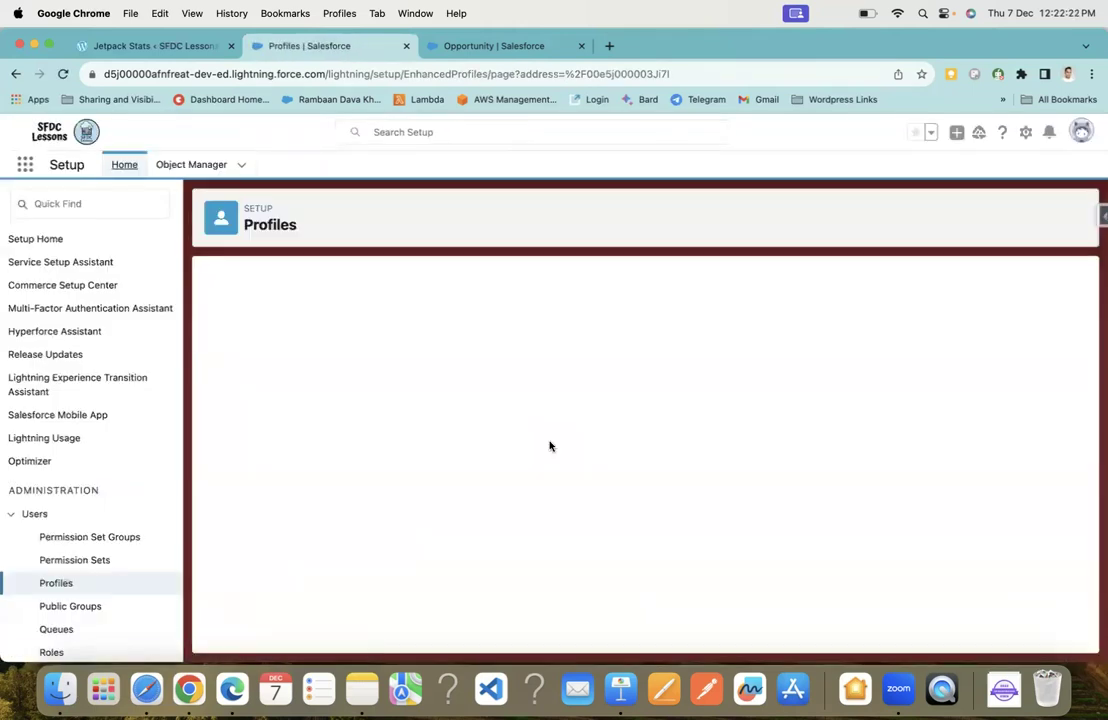
{"action": "scroll", "coordinate": [406, 358], "scroll_direction": "down", "scroll_amount": 1}
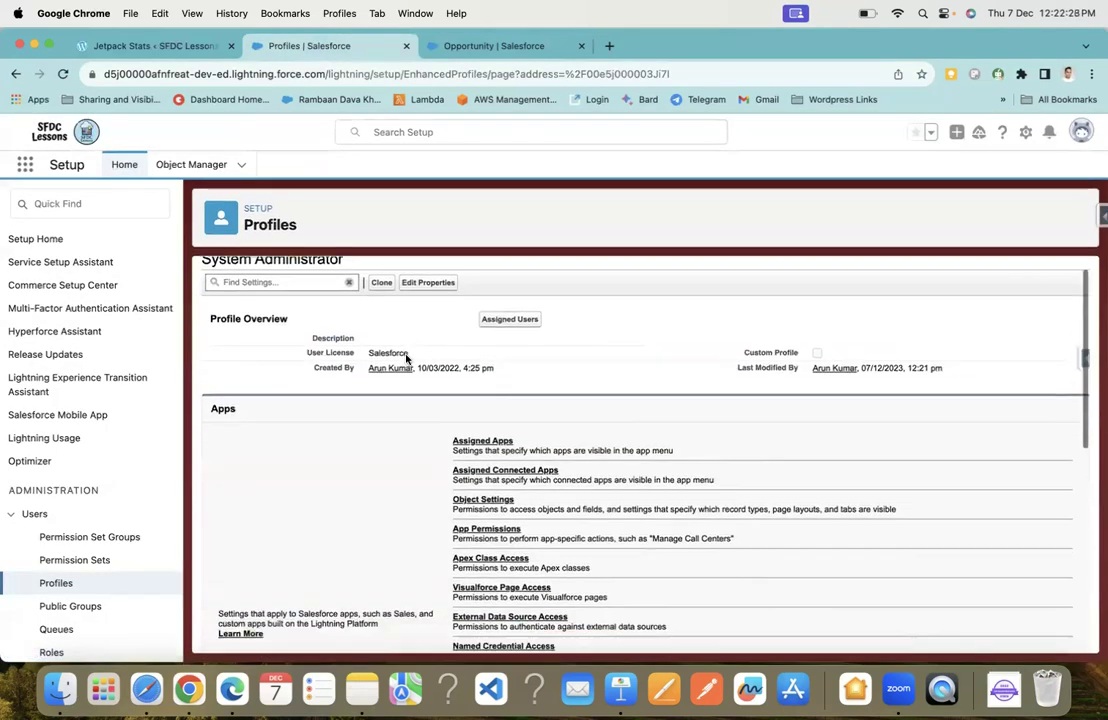
{"action": "scroll", "coordinate": [406, 358], "scroll_direction": "up", "scroll_amount": 1}
{"action": "scroll", "coordinate": [406, 358], "scroll_direction": "down", "scroll_amount": 10}
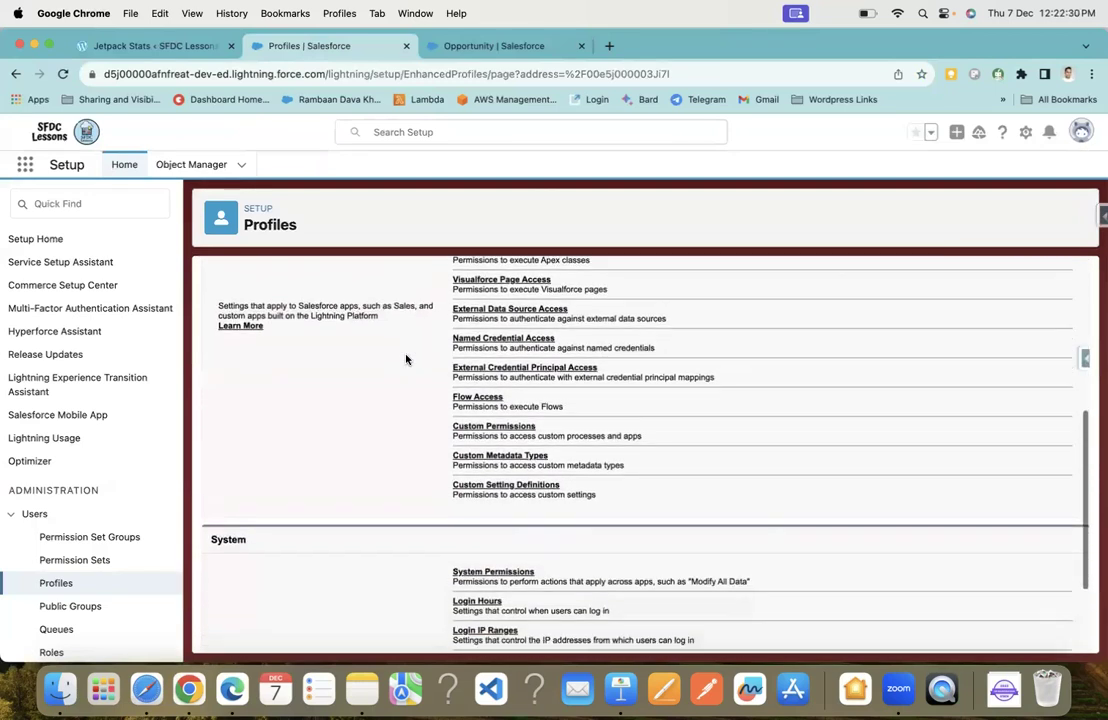
{"action": "scroll", "coordinate": [406, 358], "scroll_direction": "down", "scroll_amount": 1}
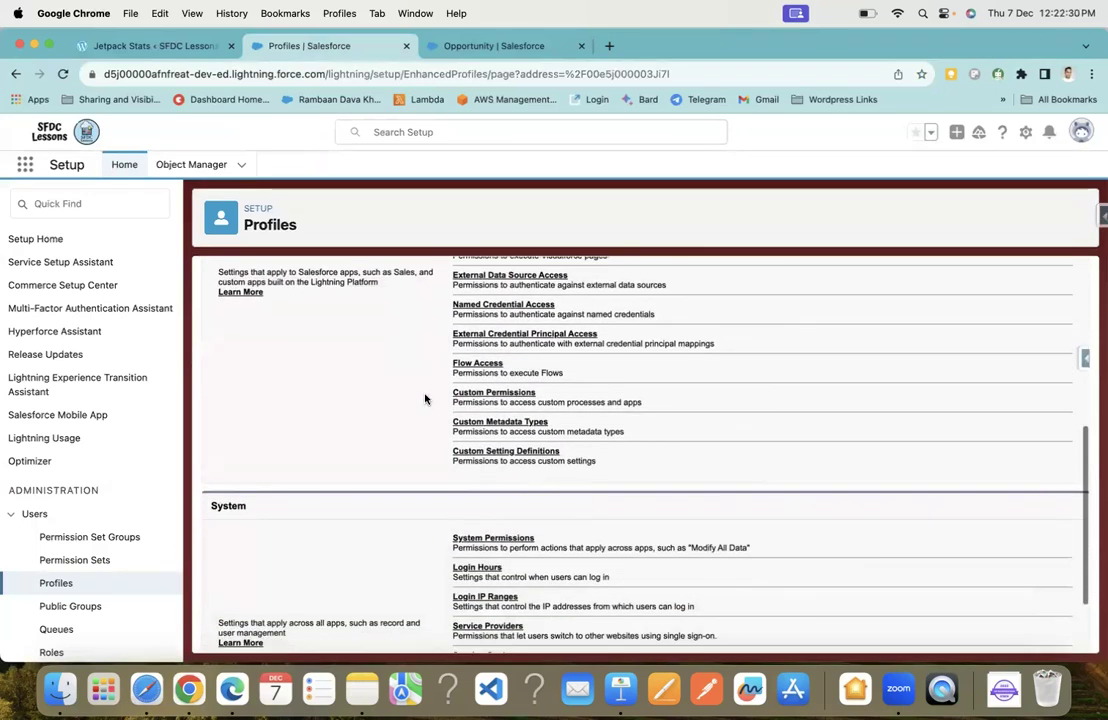
{"action": "left_click", "coordinate": [499, 540]}
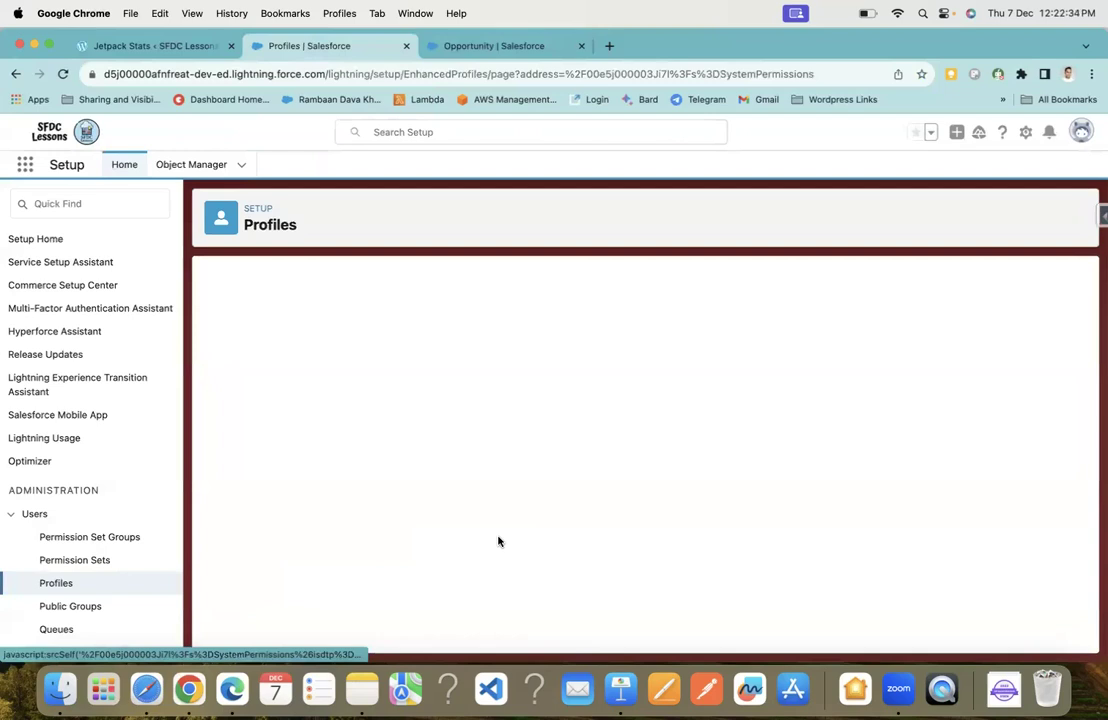
{"action": "key", "text": "super+f"}
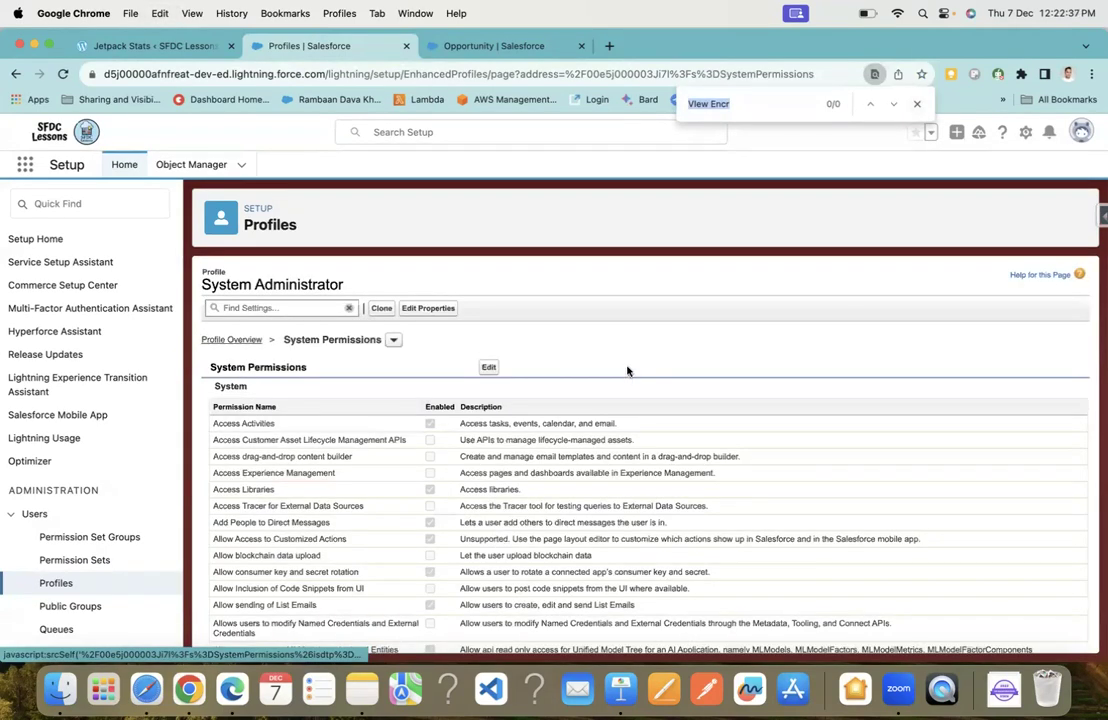
{"action": "left_click", "coordinate": [744, 110]}
{"action": "key", "text": "Return"}
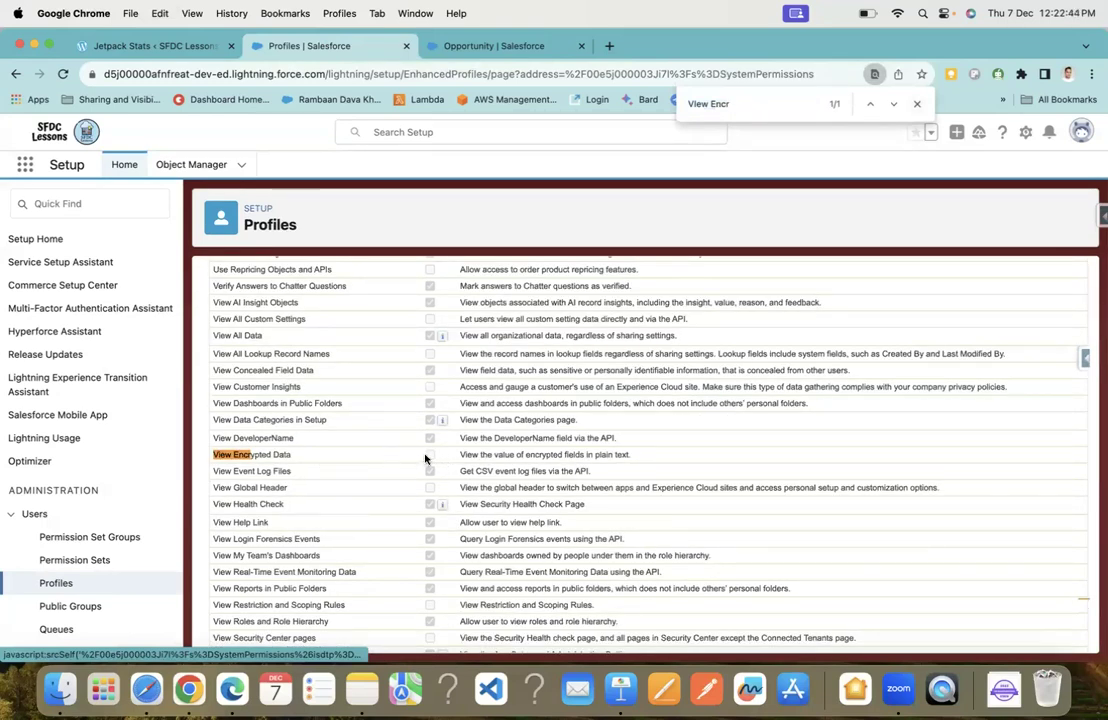
{"action": "scroll", "coordinate": [612, 459], "scroll_direction": "up", "scroll_amount": 1}
{"action": "scroll", "coordinate": [612, 459], "scroll_direction": "up", "scroll_amount": 15}
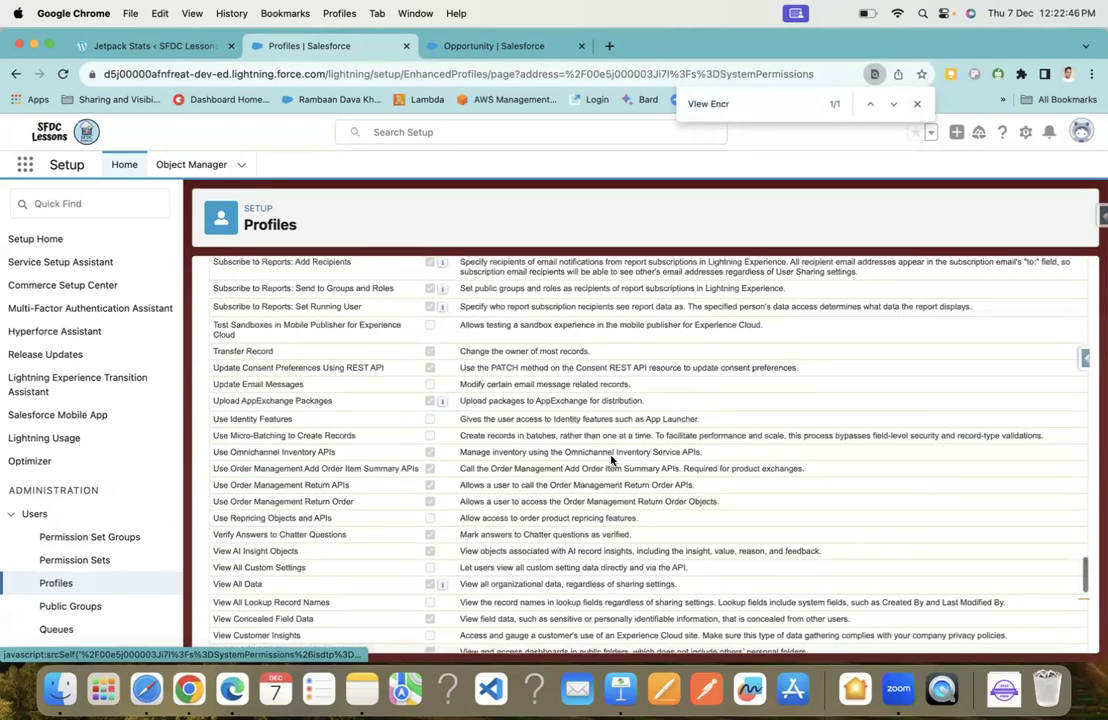
{"action": "scroll", "coordinate": [612, 459], "scroll_direction": "up", "scroll_amount": 15}
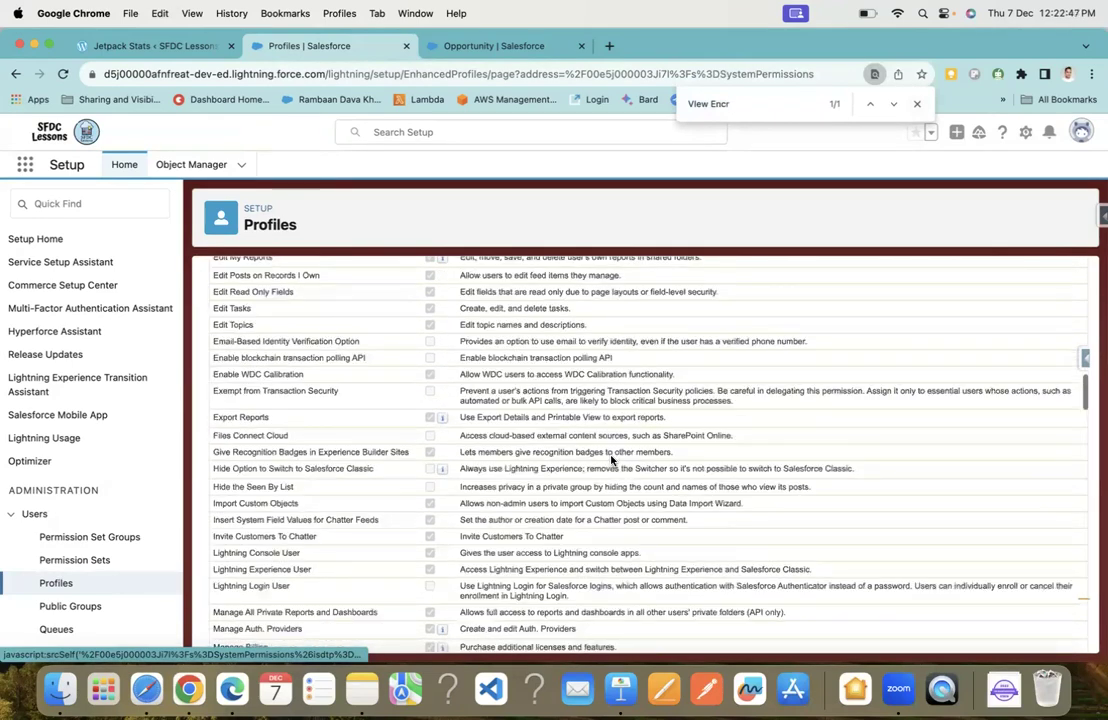
Confirm View Encrypted Data is unchecked in edit mode, cancel, and filter Setup by 'per'
{"action": "left_click", "coordinate": [488, 368]}
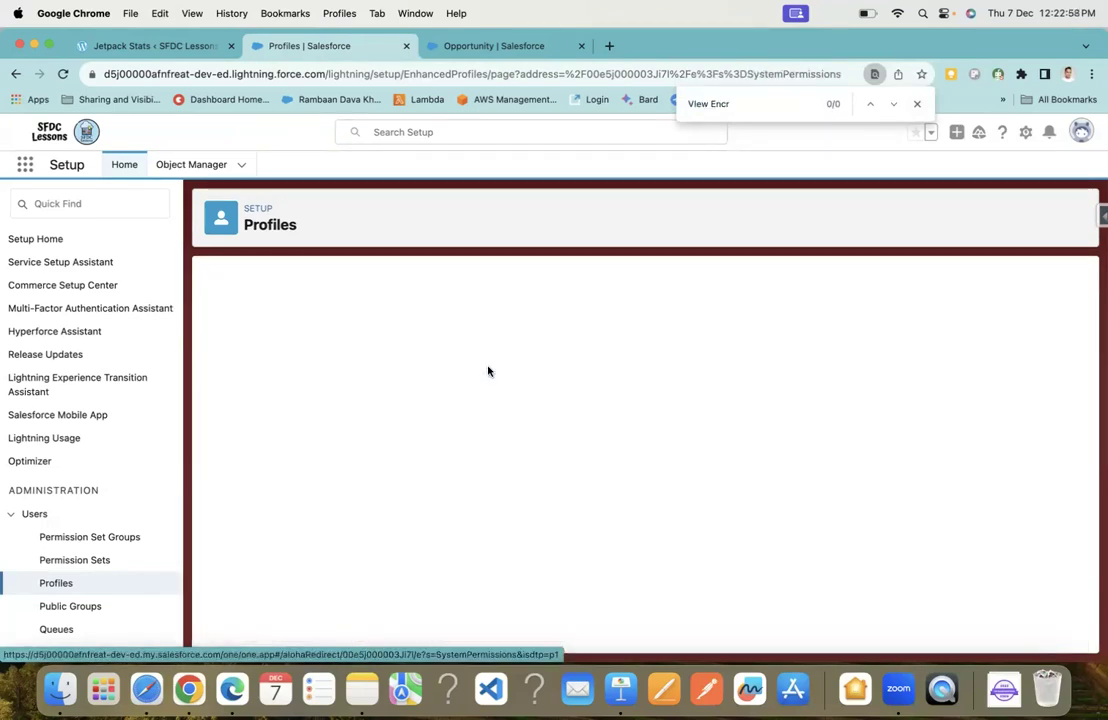
{"action": "left_click", "coordinate": [727, 113]}
{"action": "key", "text": "Return"}
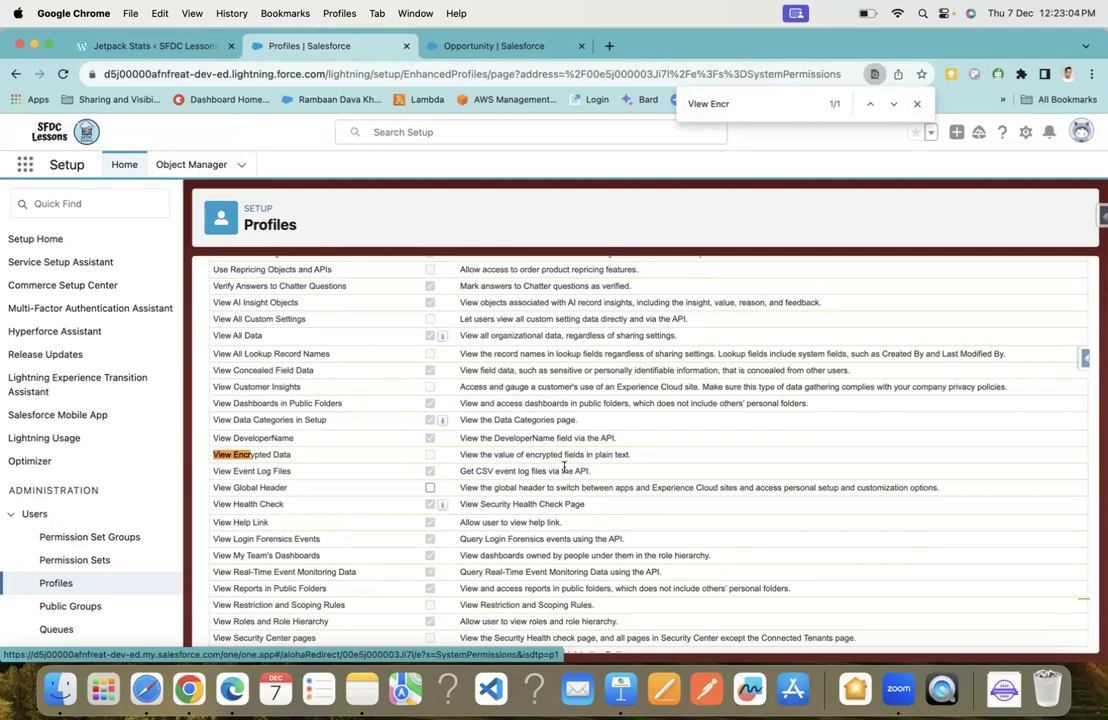
{"action": "scroll", "coordinate": [760, 315], "scroll_direction": "up", "scroll_amount": 15}
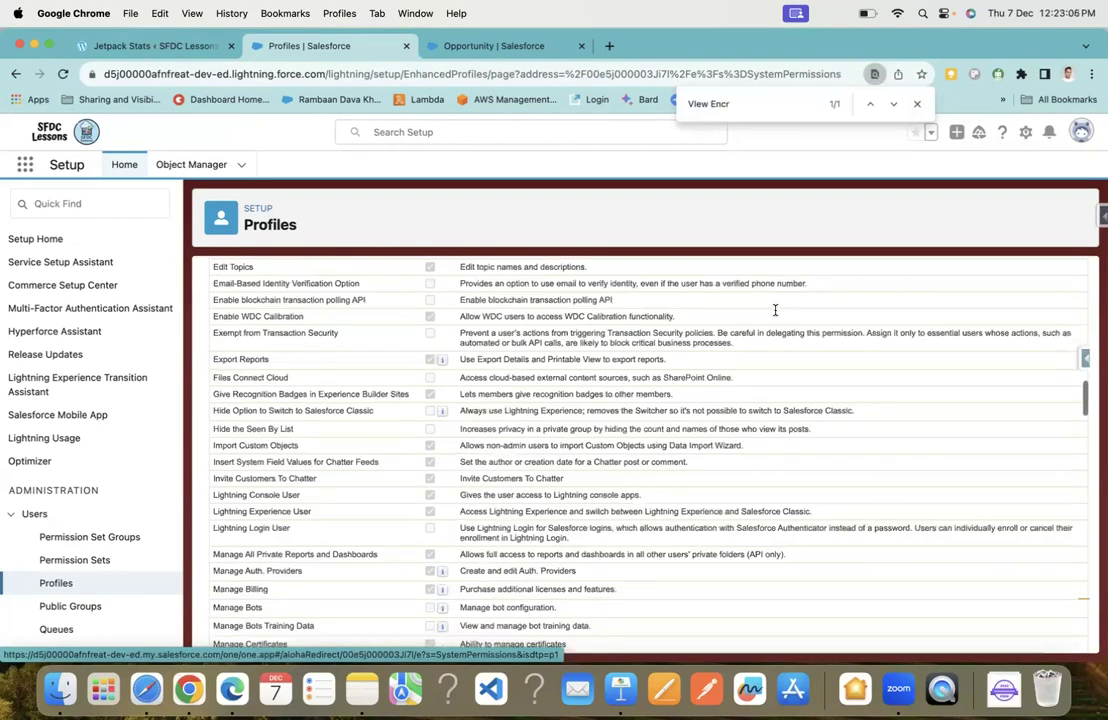
{"action": "scroll", "coordinate": [775, 310], "scroll_direction": "up", "scroll_amount": 10}
{"action": "left_click", "coordinate": [527, 372]}
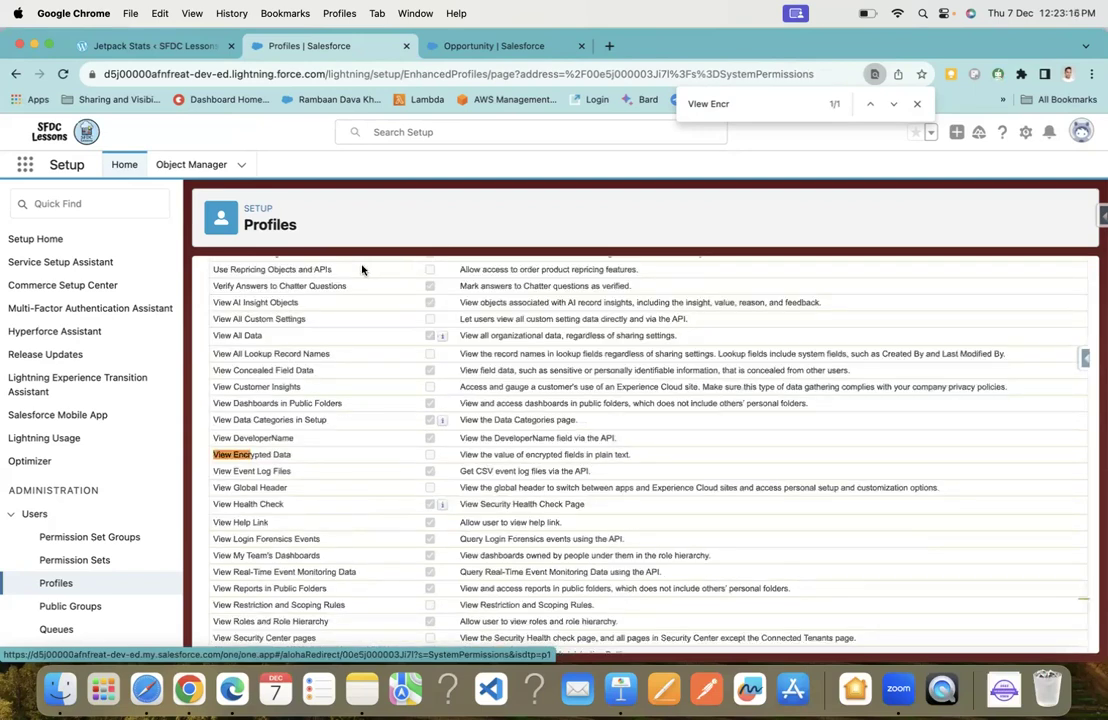
{"action": "left_click", "coordinate": [139, 203]}
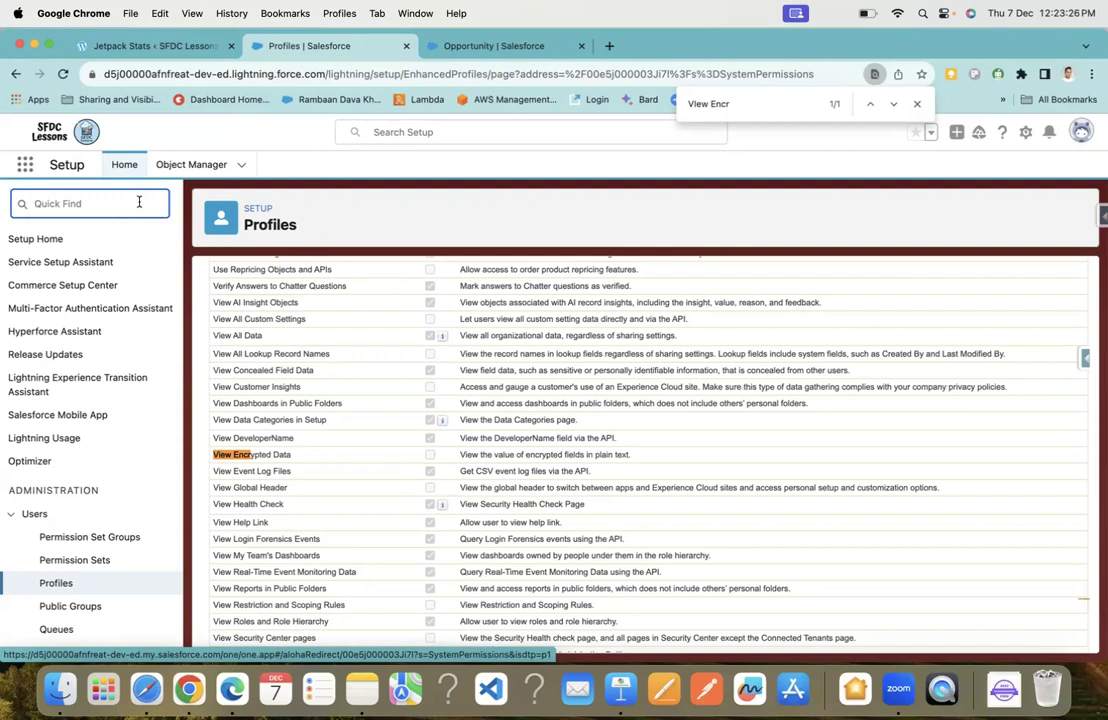
{"action": "type", "text": "per"}
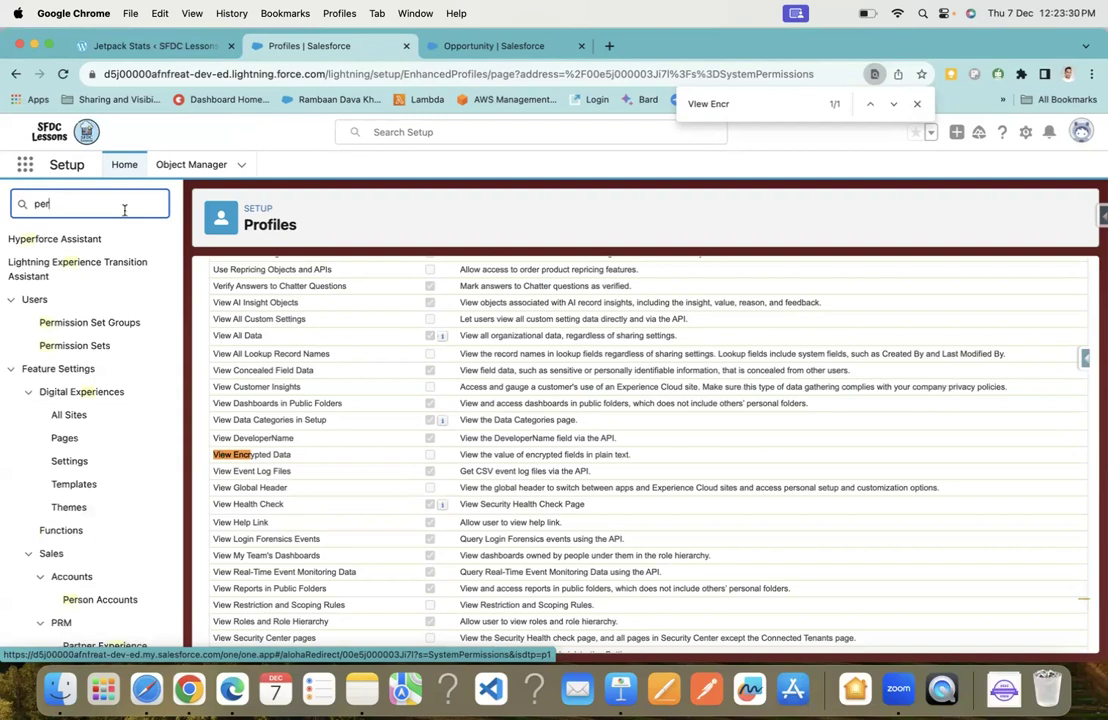
Create and save the 'Encrypted Data Permission' permission set with License --None--
{"action": "left_click", "coordinate": [106, 353]}
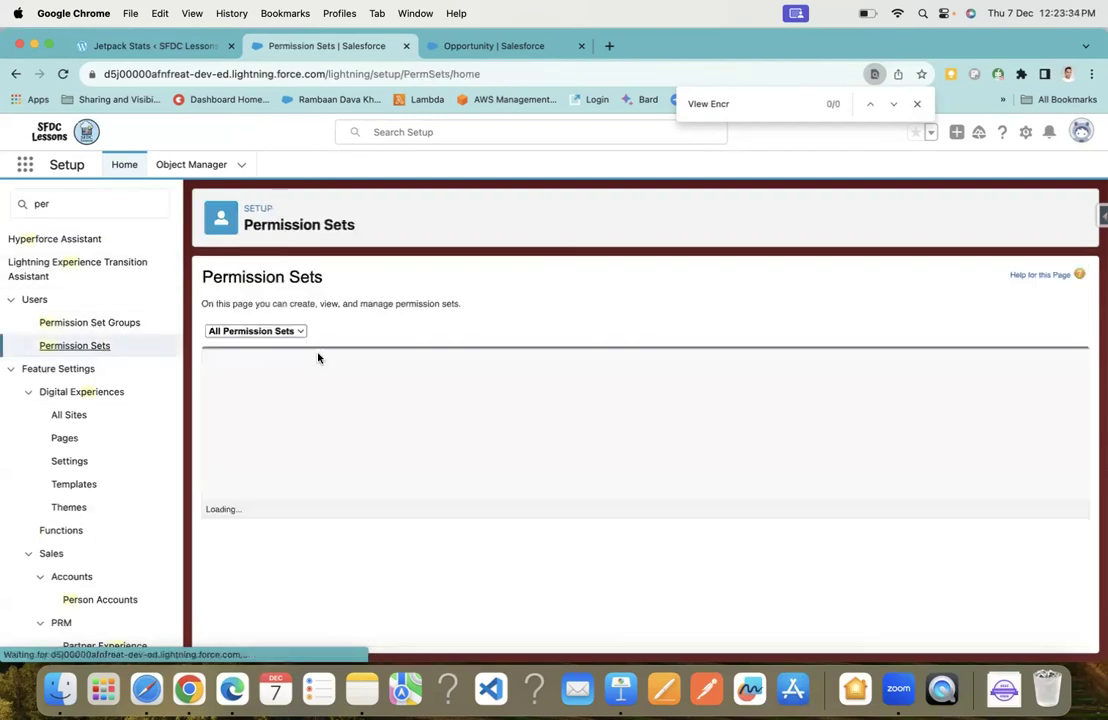
{"action": "left_click", "coordinate": [221, 360]}
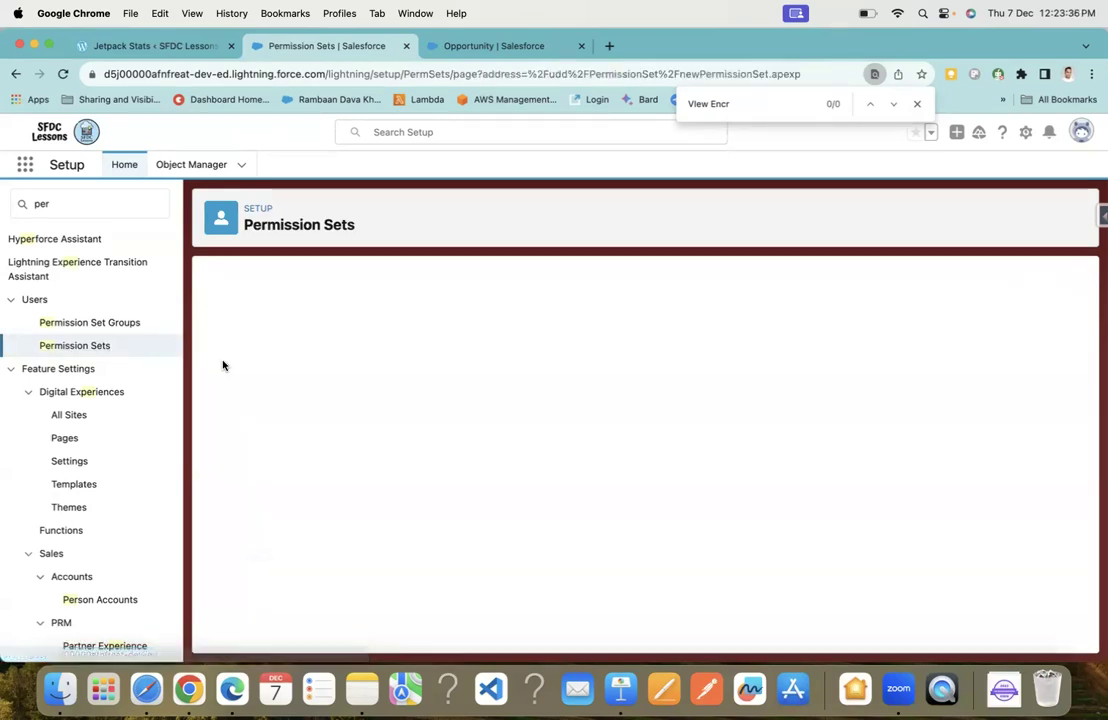
{"action": "type", "text": "Encrypted Data Permission"}
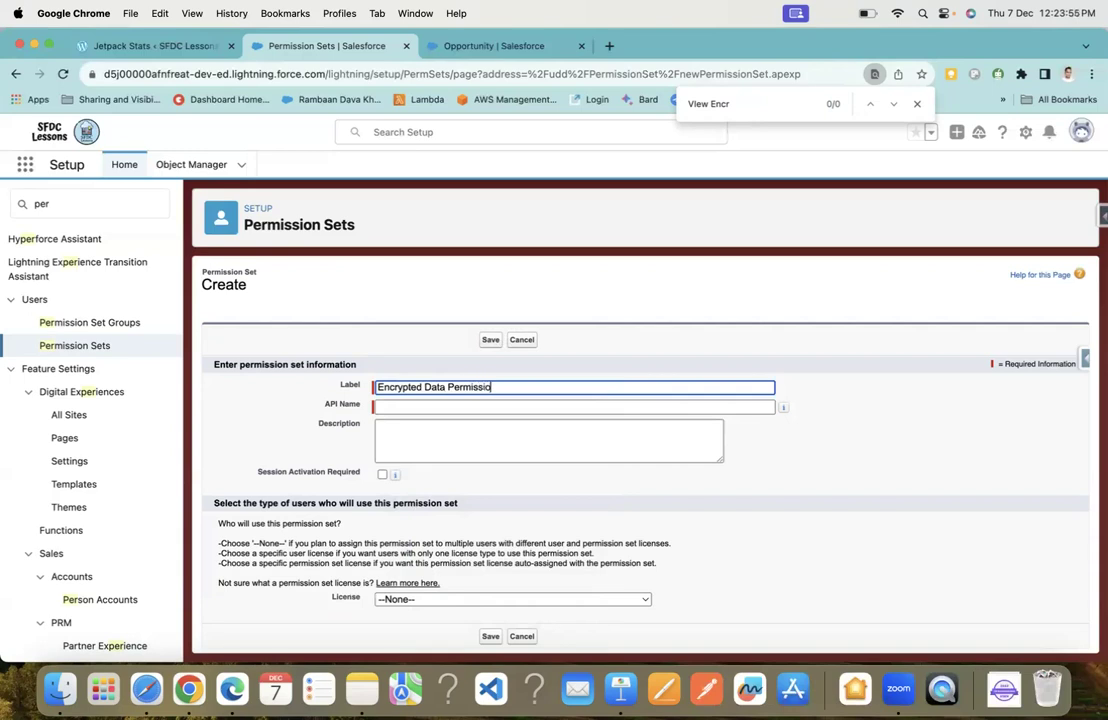
{"action": "left_click", "coordinate": [495, 469]}
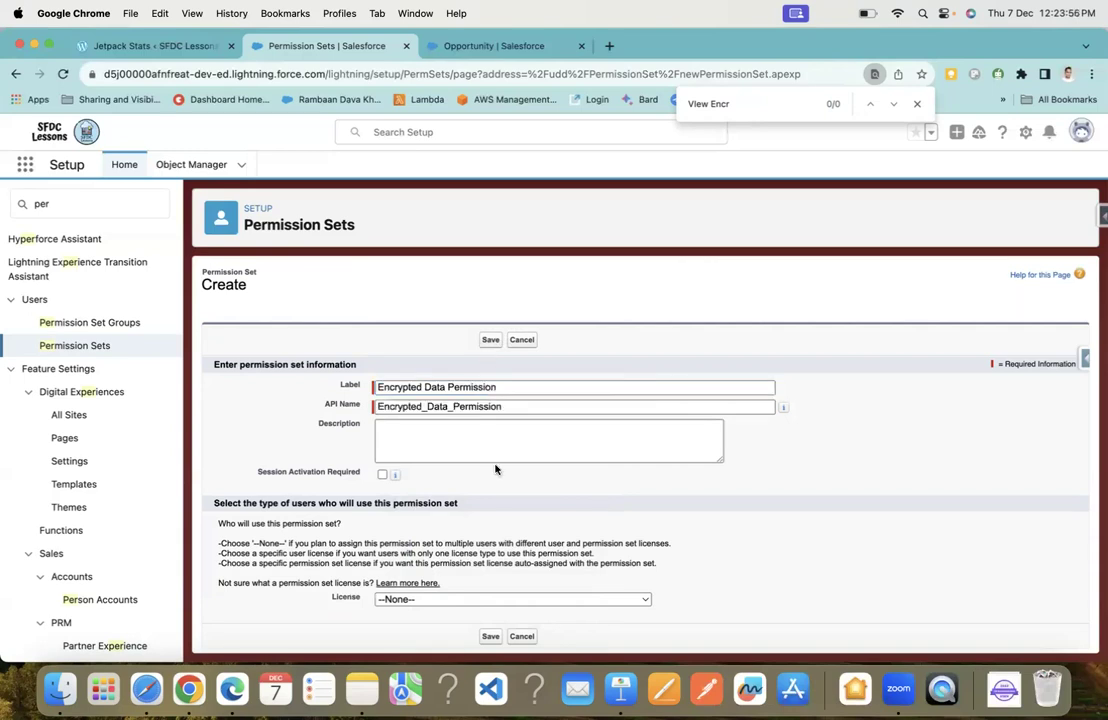
{"action": "left_click", "coordinate": [425, 600]}
{"action": "left_click", "coordinate": [492, 564]}
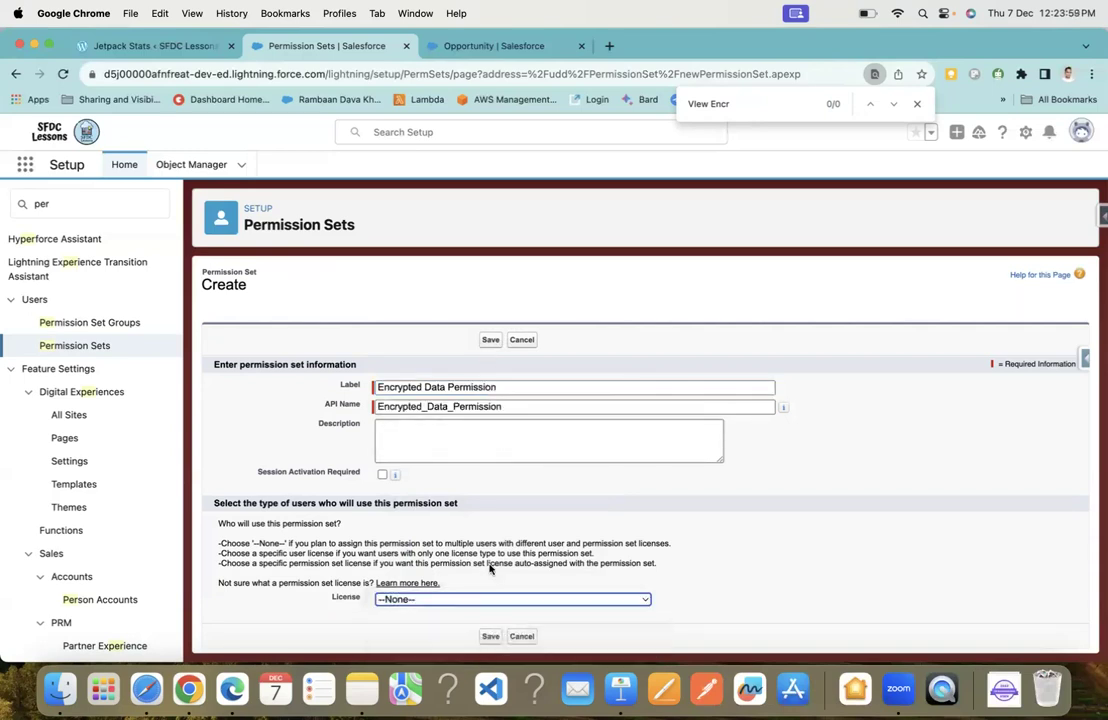
{"action": "scroll", "coordinate": [492, 600], "scroll_direction": "down", "scroll_amount": 1}
{"action": "left_click", "coordinate": [490, 631]}
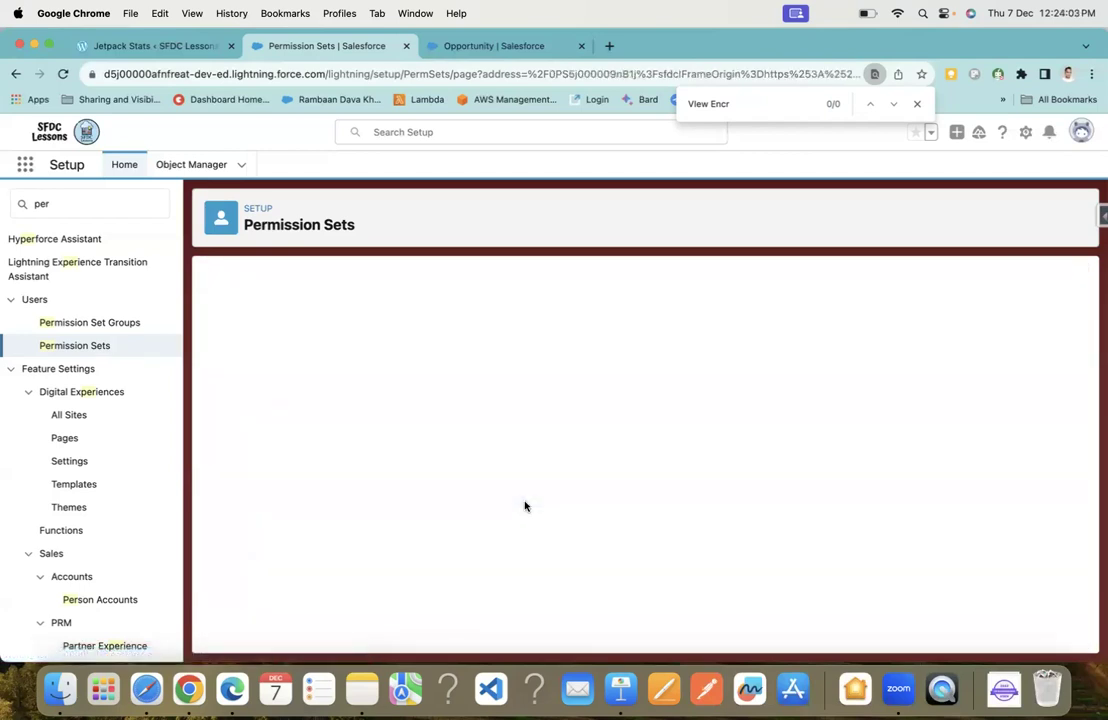
Find View Encrypted Data in the permission set's System Permissions
{"action": "scroll", "coordinate": [520, 500], "scroll_direction": "down", "scroll_amount": 10}
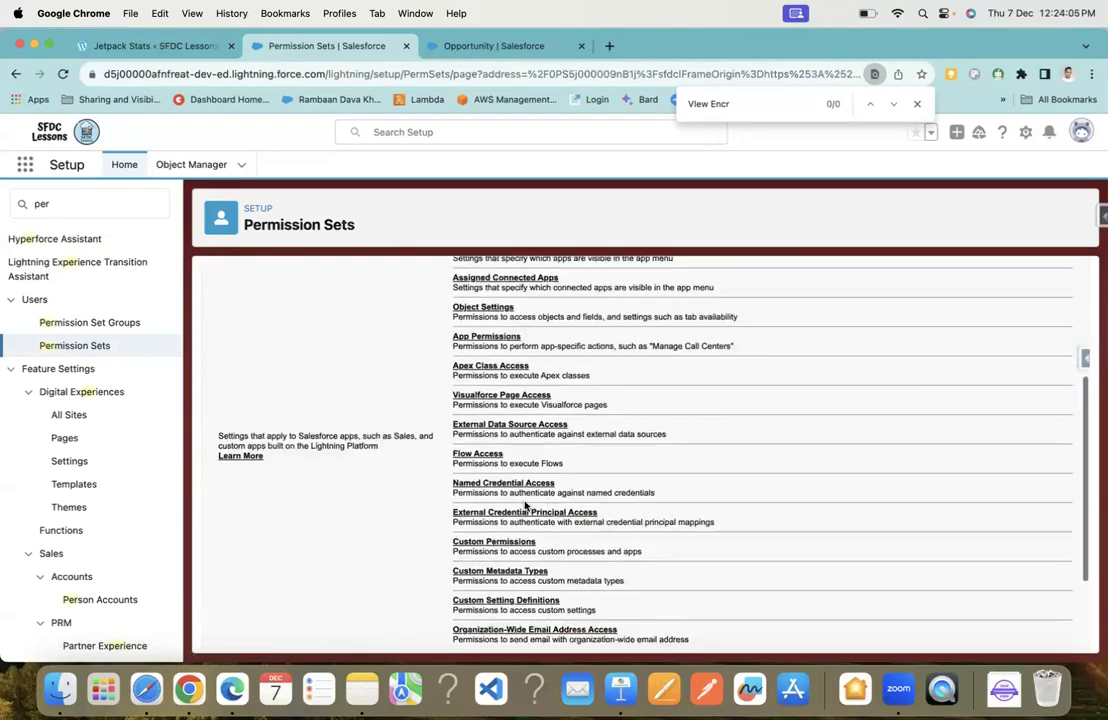
{"action": "left_click", "coordinate": [494, 584]}
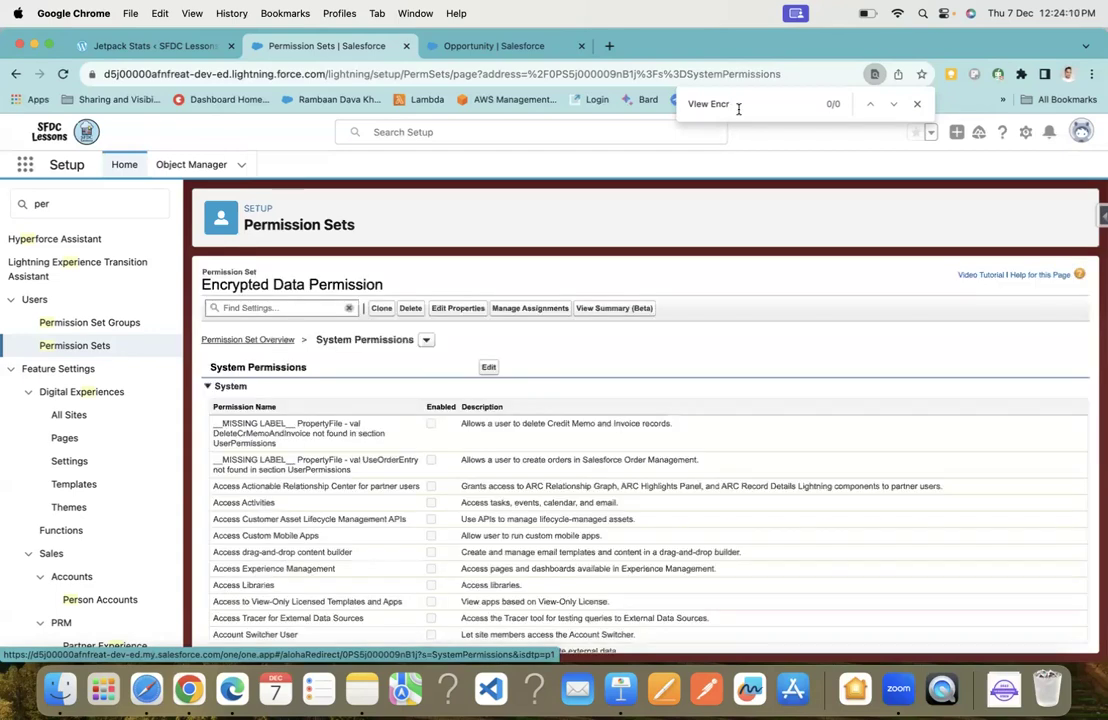
{"action": "key", "text": "Return"}
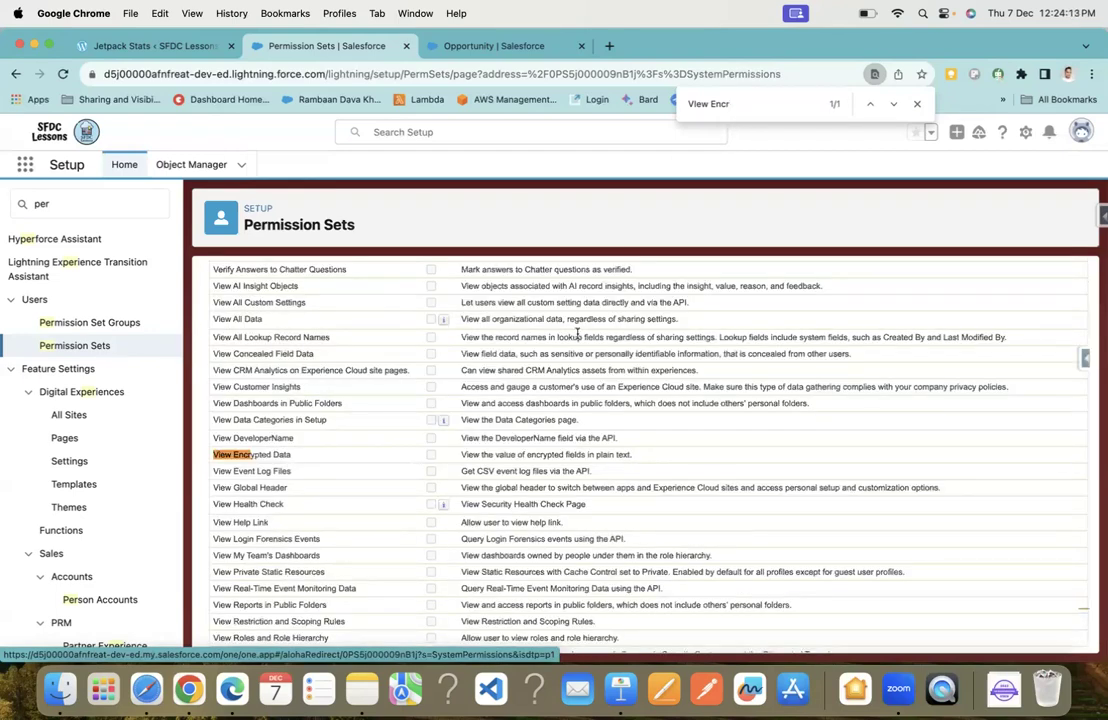
{"action": "scroll", "coordinate": [577, 362], "scroll_direction": "up", "scroll_amount": 5}
{"action": "scroll", "coordinate": [512, 370], "scroll_direction": "up", "scroll_amount": 20}
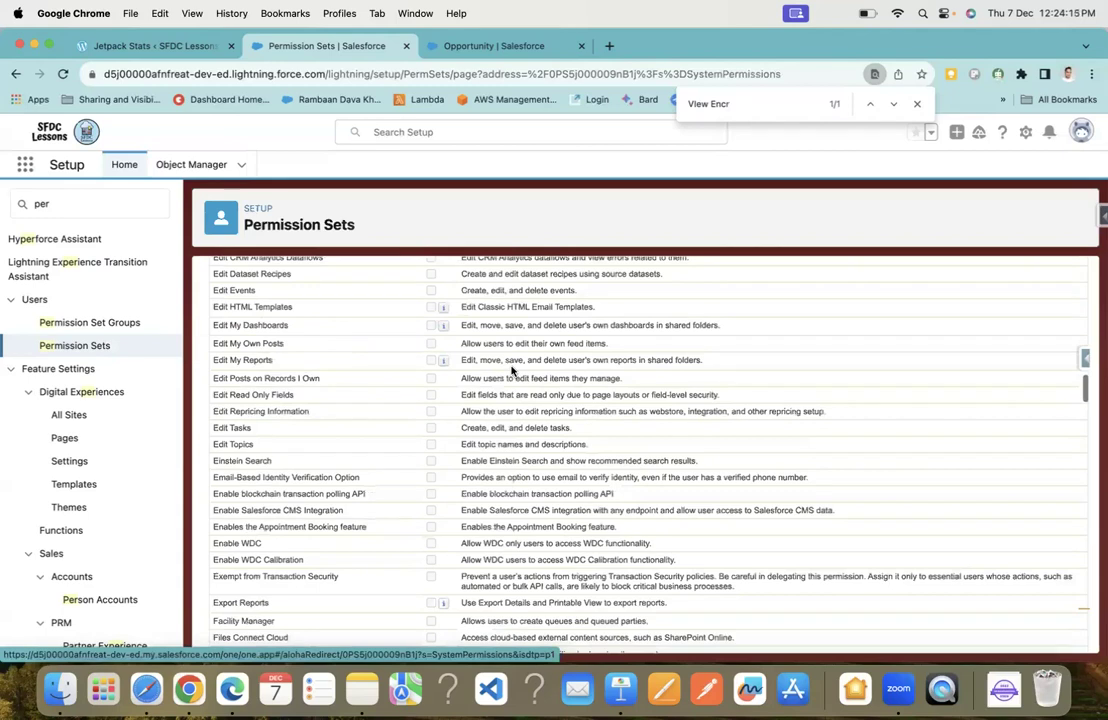
Enable View Encrypted Data for the permission set and confirm the save
{"action": "left_click", "coordinate": [489, 373]}
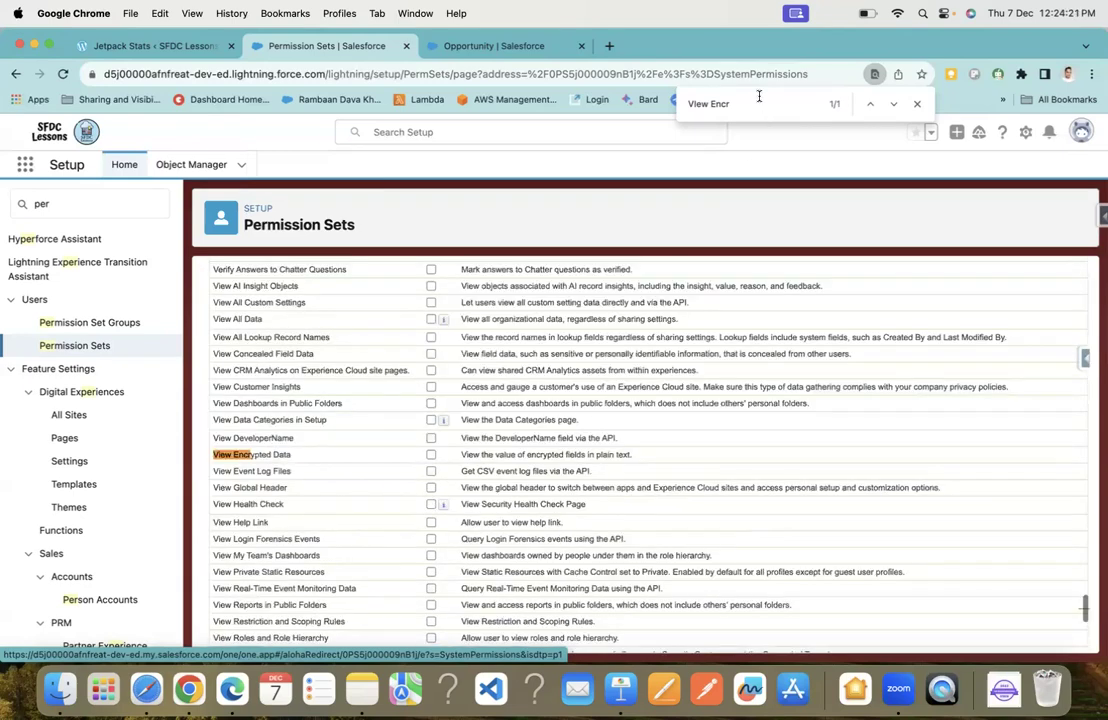
{"action": "left_click", "coordinate": [431, 455]}
{"action": "scroll", "coordinate": [560, 398], "scroll_direction": "up", "scroll_amount": 20}
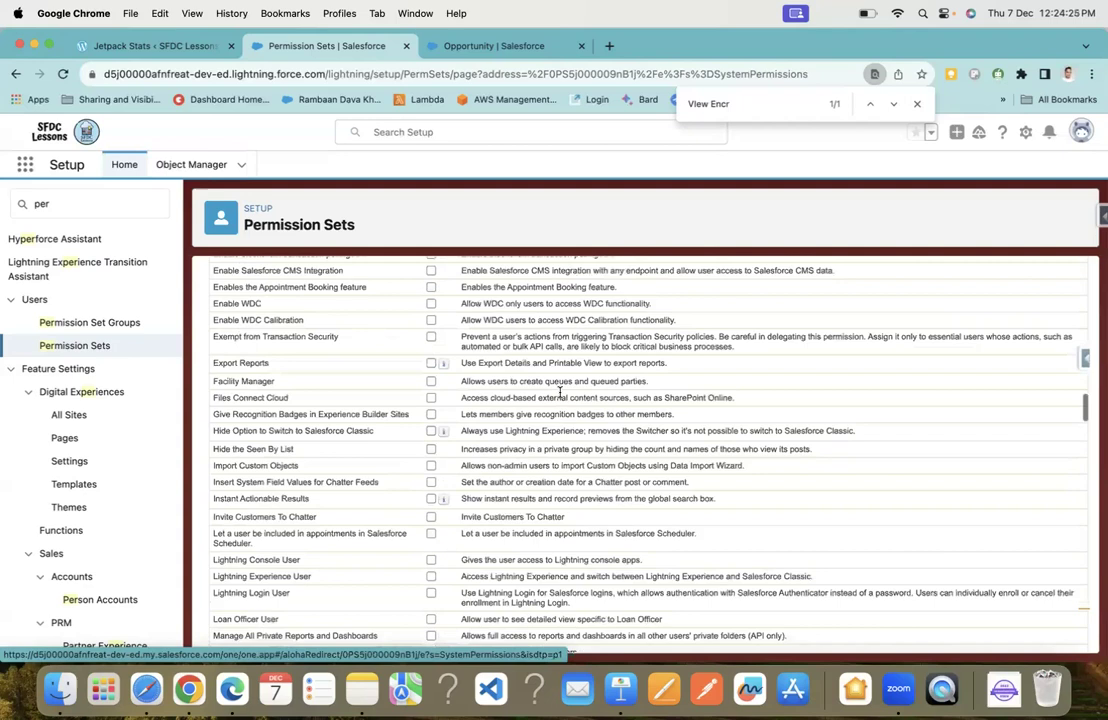
{"action": "scroll", "coordinate": [560, 398], "scroll_direction": "up", "scroll_amount": 10}
{"action": "left_click", "coordinate": [490, 370]}
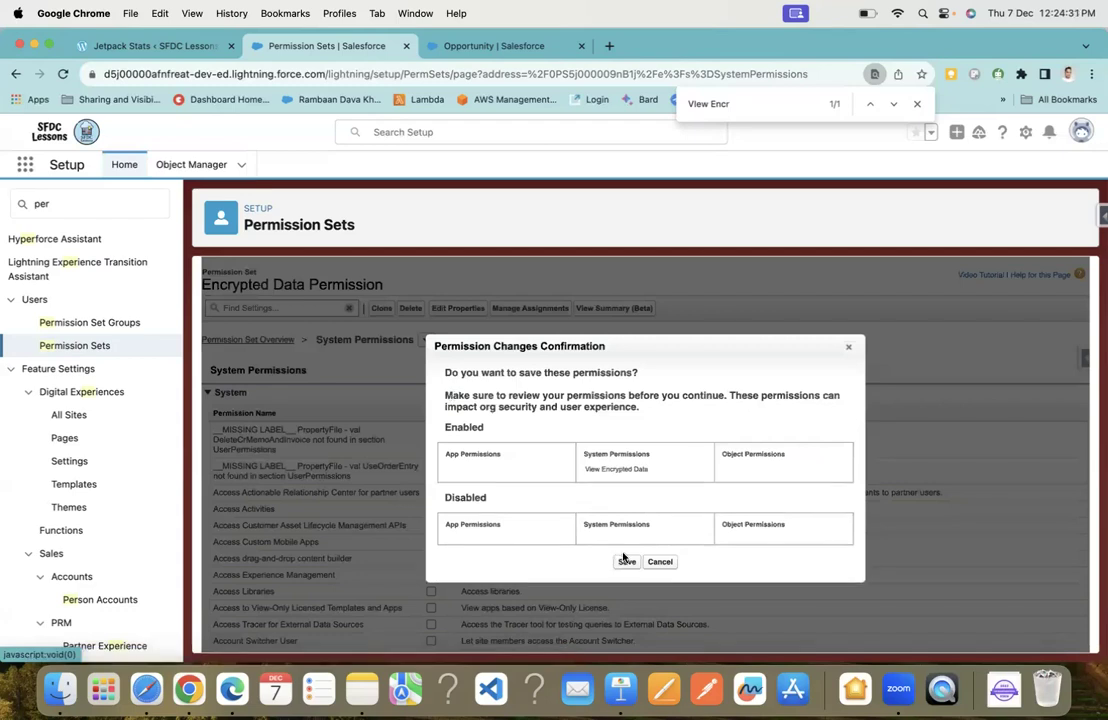
{"action": "left_click", "coordinate": [626, 561]}
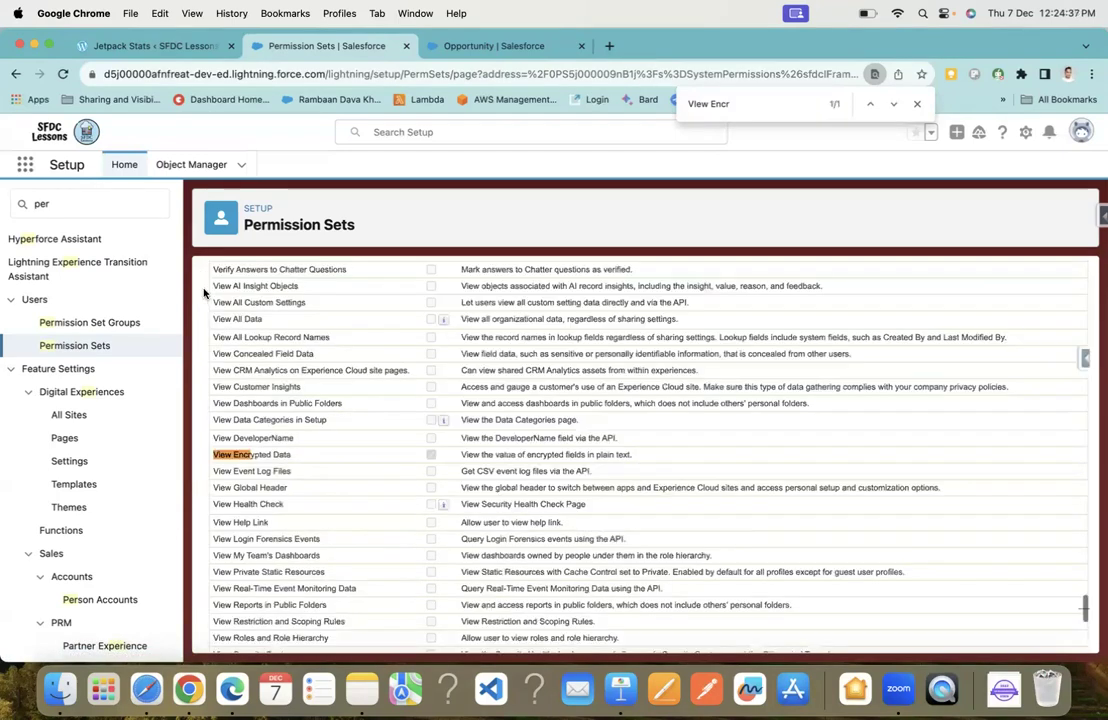
{"action": "scroll", "coordinate": [341, 403], "scroll_direction": "up", "scroll_amount": 15}
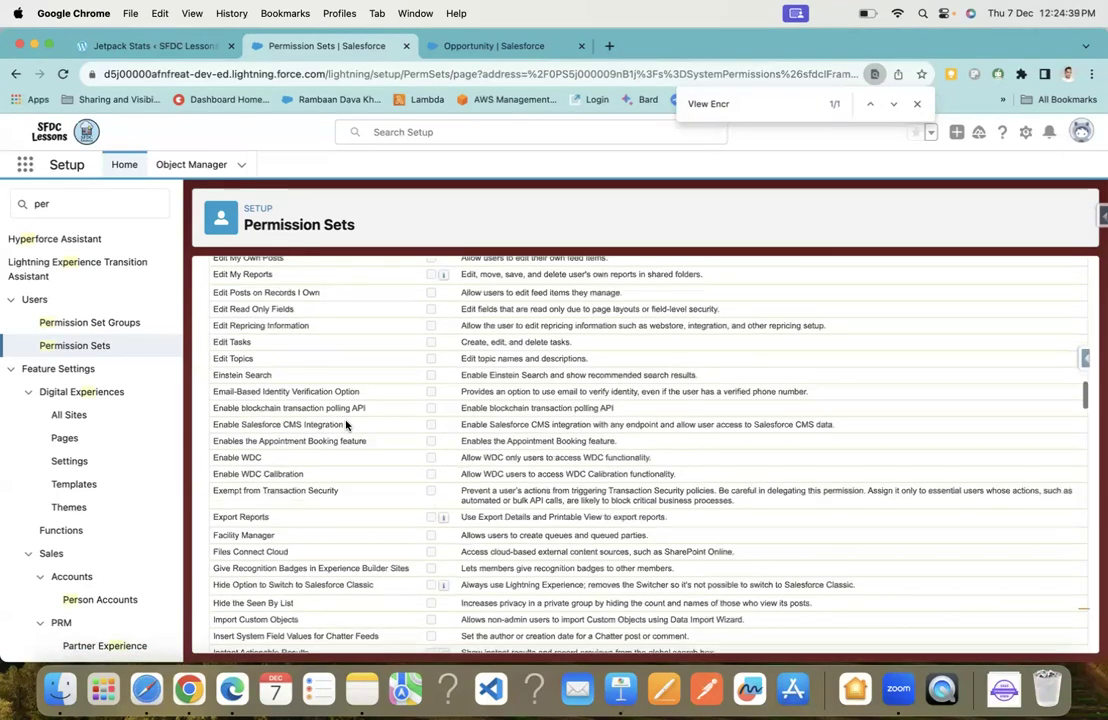
{"action": "scroll", "coordinate": [346, 428], "scroll_direction": "up", "scroll_amount": 10}
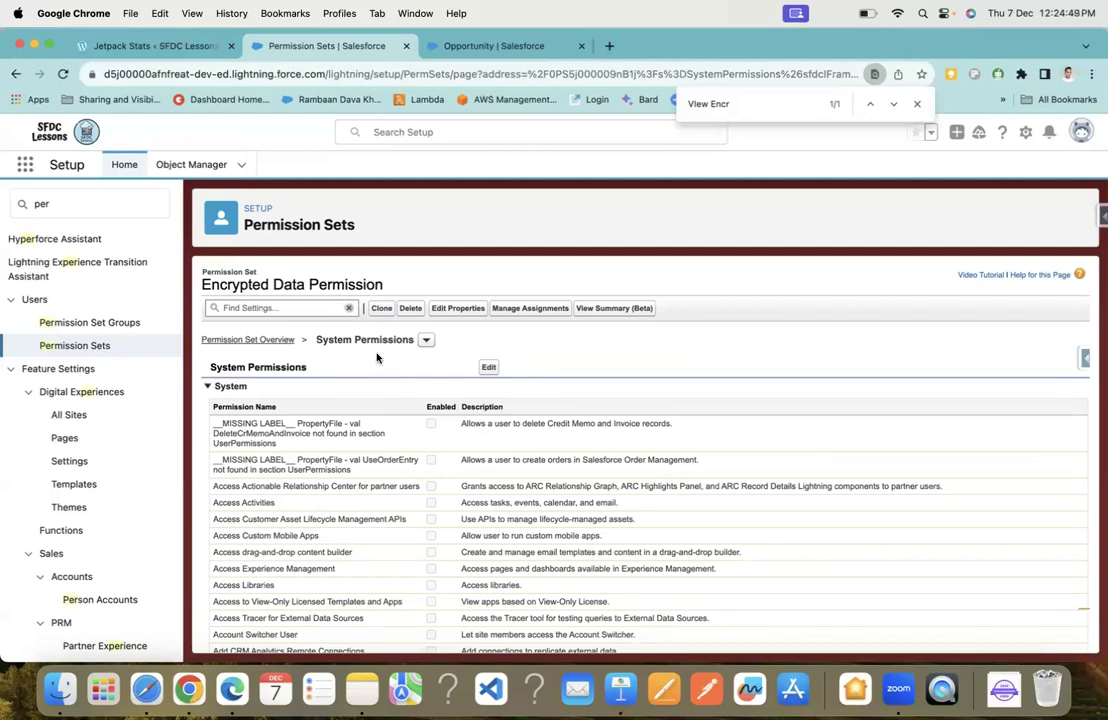
Find Opportunities with the App Launcher and show United Oil Plant Standby Generators' details
{"action": "left_click", "coordinate": [25, 164]}
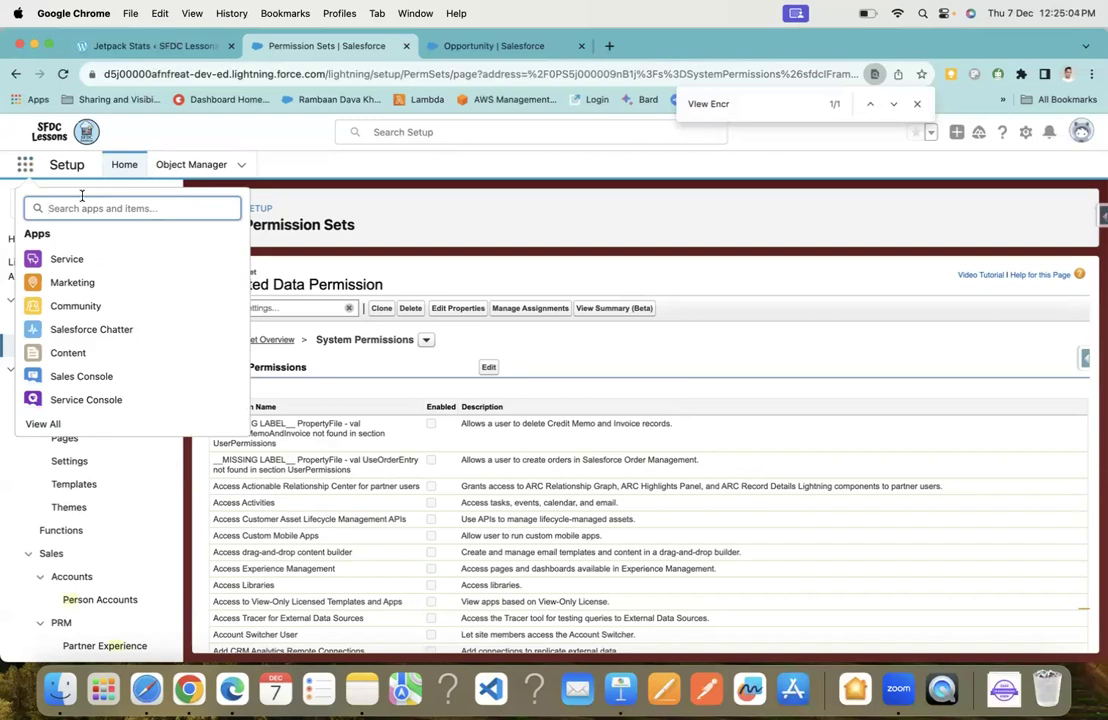
{"action": "type", "text": "oppo"}
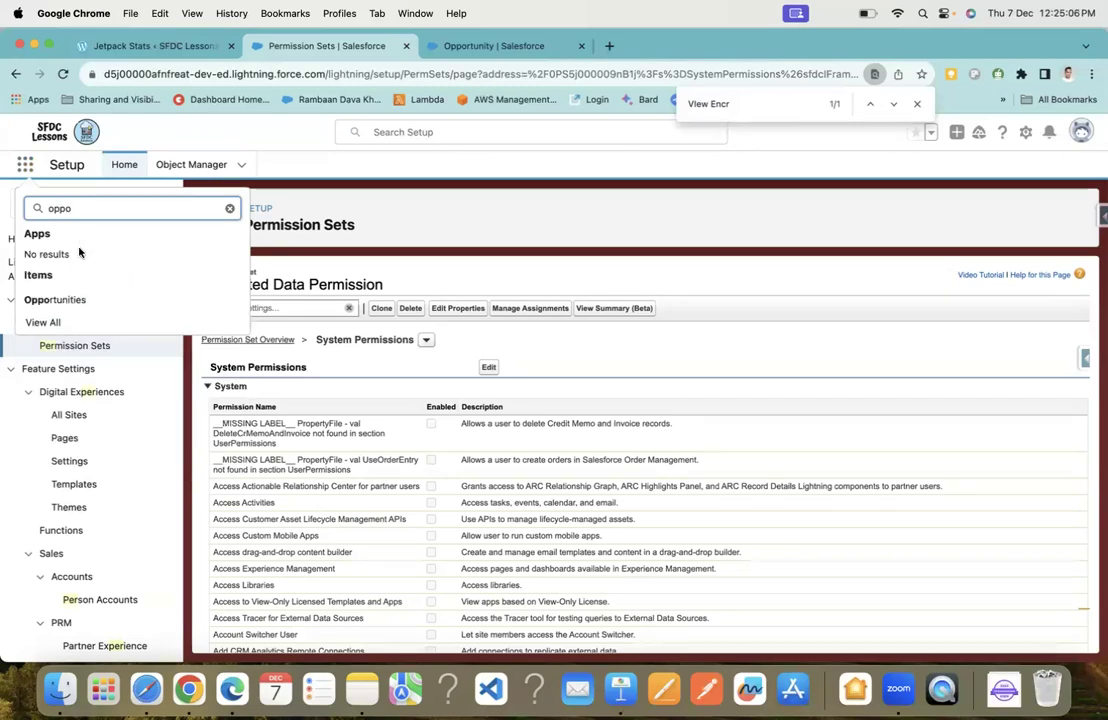
{"action": "left_click", "coordinate": [73, 299]}
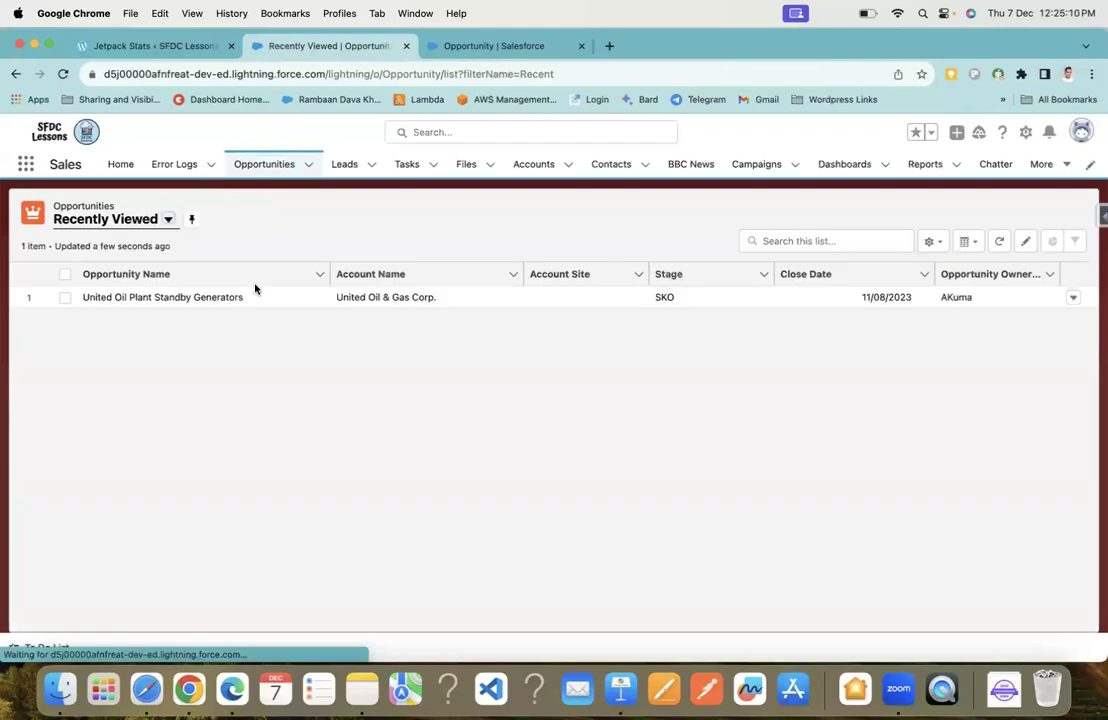
{"action": "left_click", "coordinate": [168, 299]}
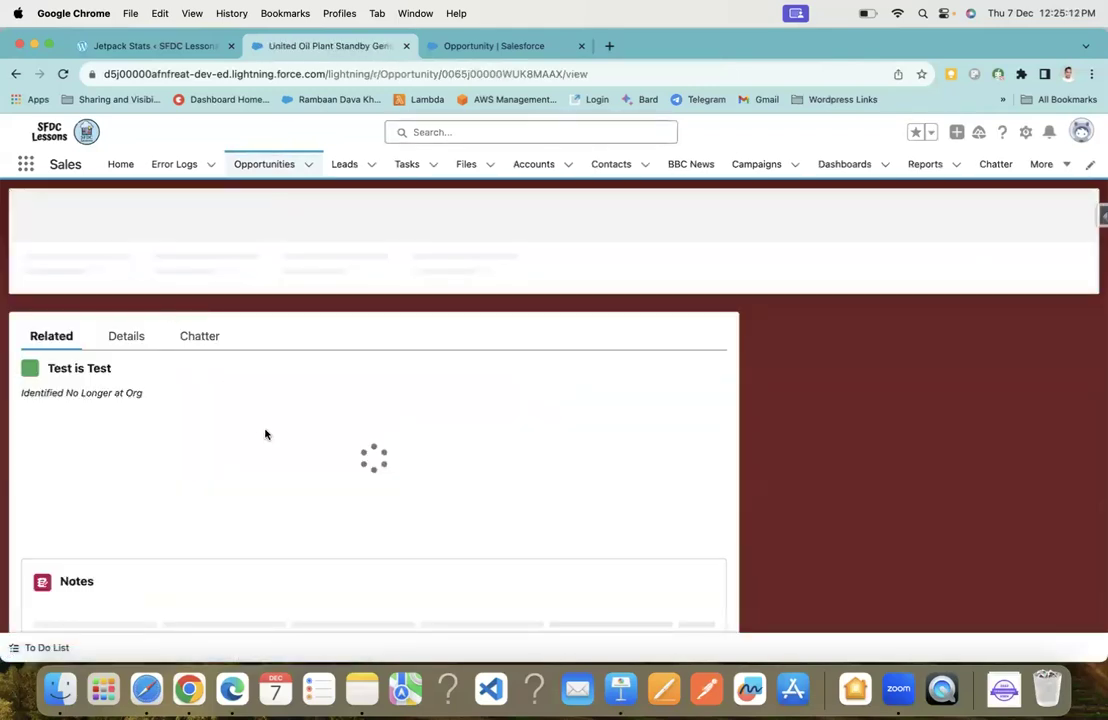
{"action": "left_click", "coordinate": [128, 377]}
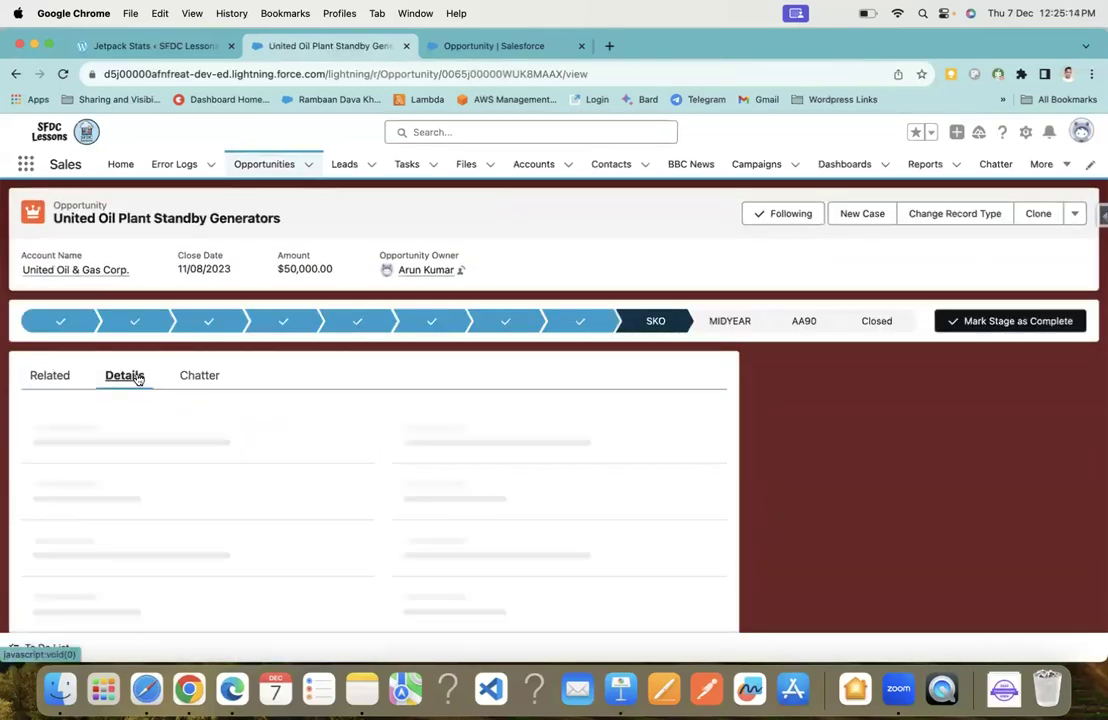
Set Final Amount to 1200 and save, so it displays masked as XXXX
{"action": "scroll", "coordinate": [138, 378], "scroll_direction": "down", "scroll_amount": 1}
{"action": "scroll", "coordinate": [138, 377], "scroll_direction": "down", "scroll_amount": 2}
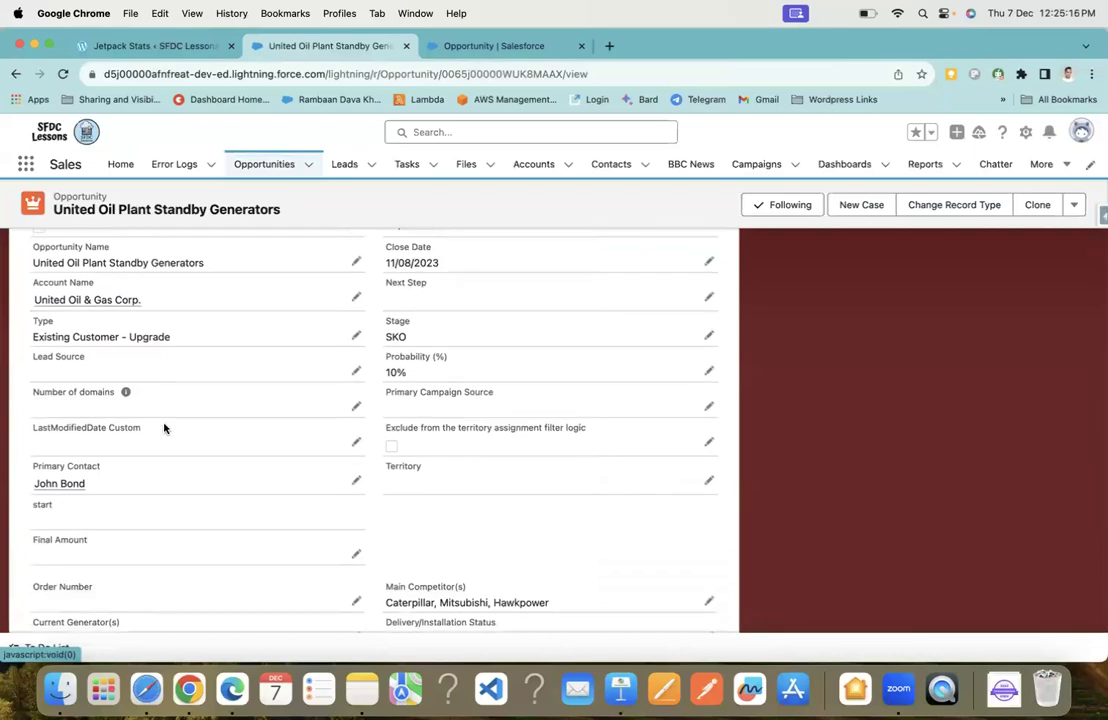
{"action": "left_click", "coordinate": [355, 553]}
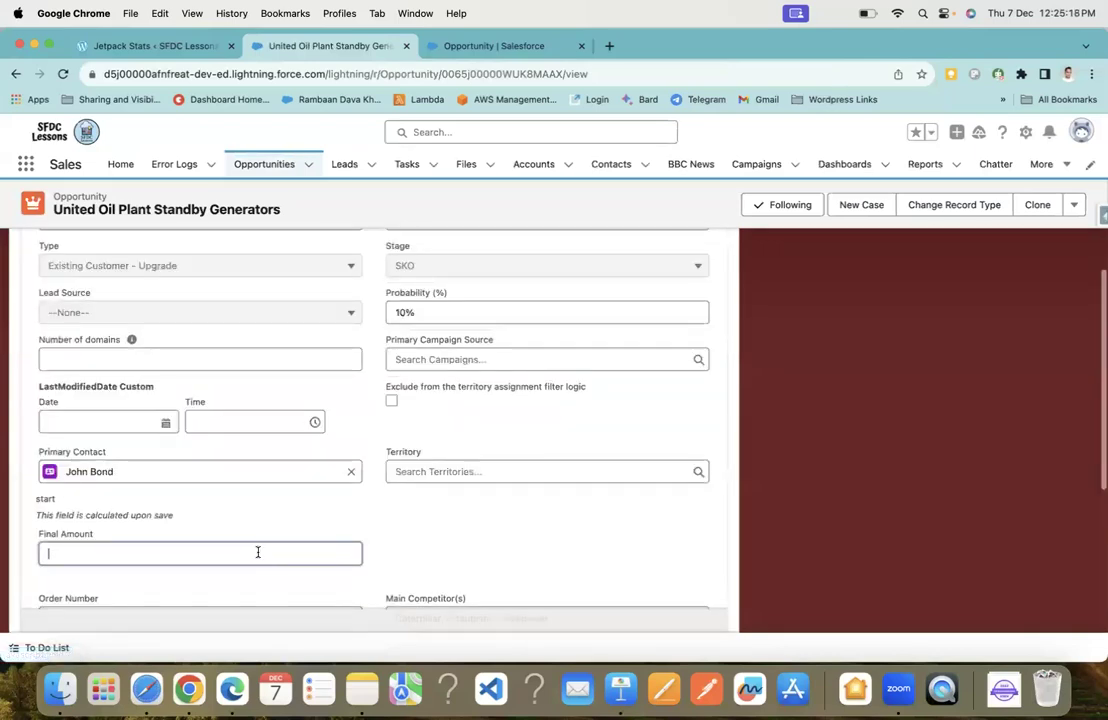
{"action": "type", "text": "1200"}
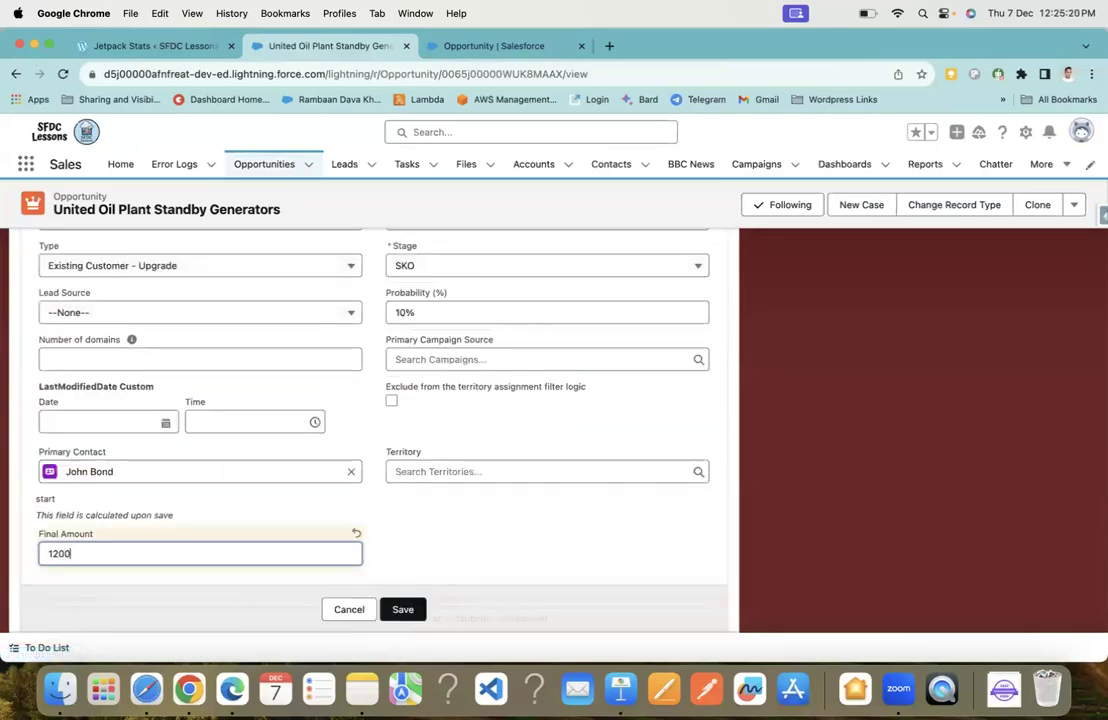
{"action": "left_click", "coordinate": [402, 609]}
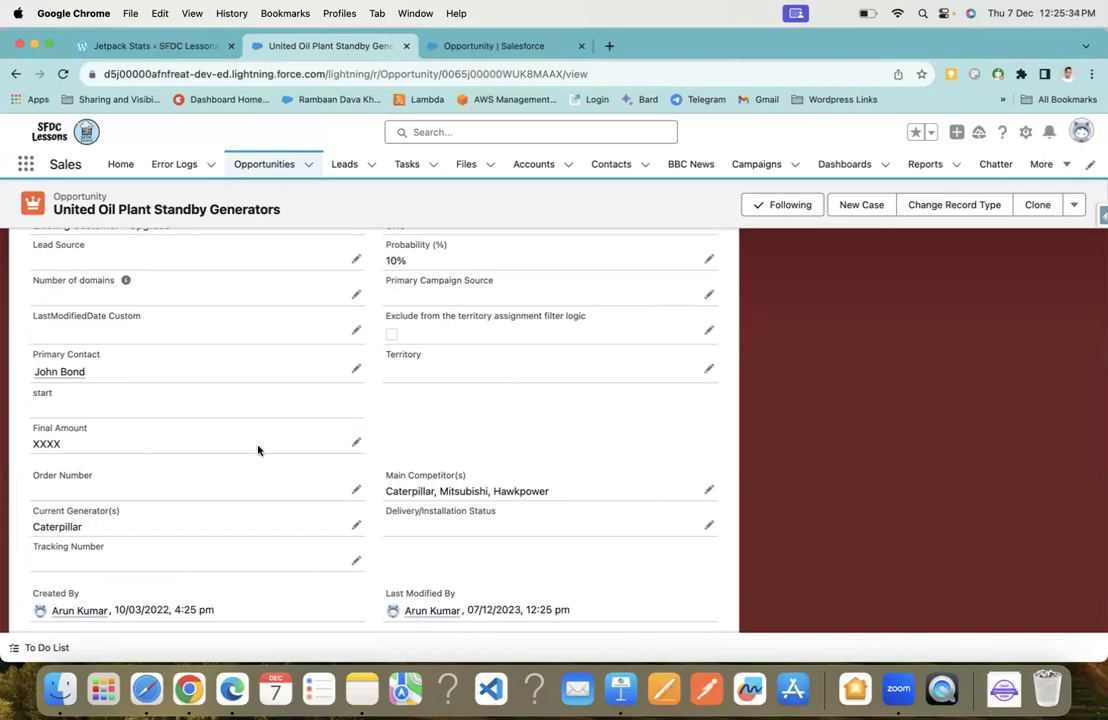
{"action": "scroll", "coordinate": [420, 390], "scroll_direction": "up", "scroll_amount": 5}
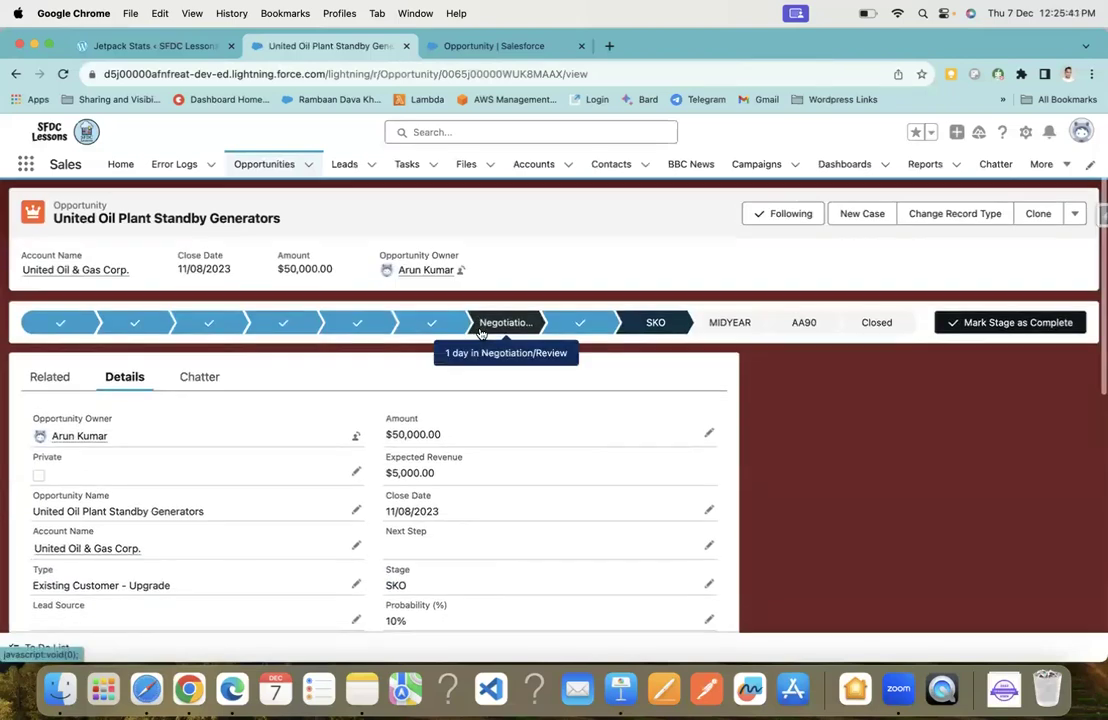
Go to the current user's detail record from the profile menu
{"action": "left_click", "coordinate": [500, 45]}
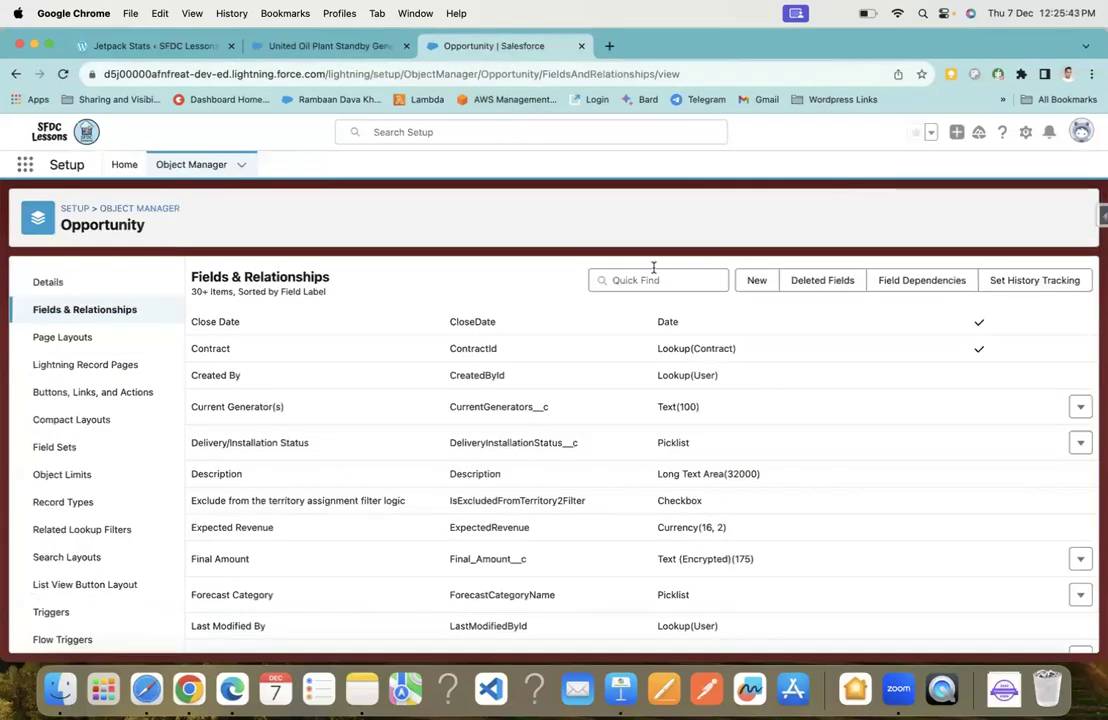
{"action": "left_click", "coordinate": [1080, 134]}
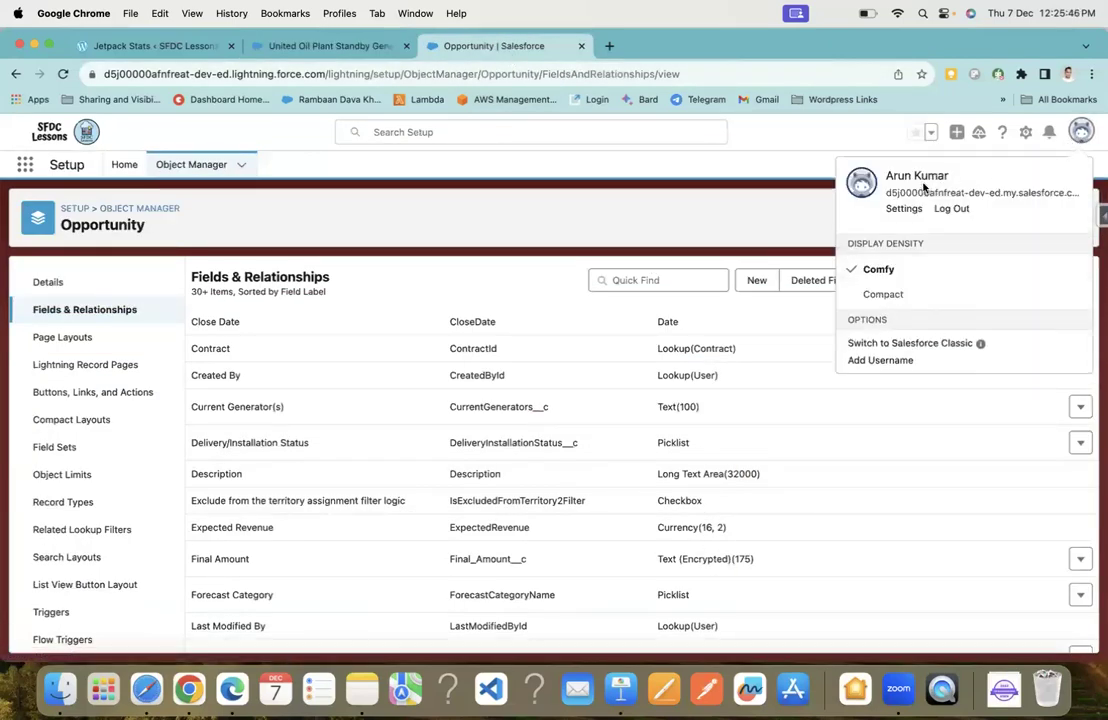
{"action": "left_click", "coordinate": [925, 187]}
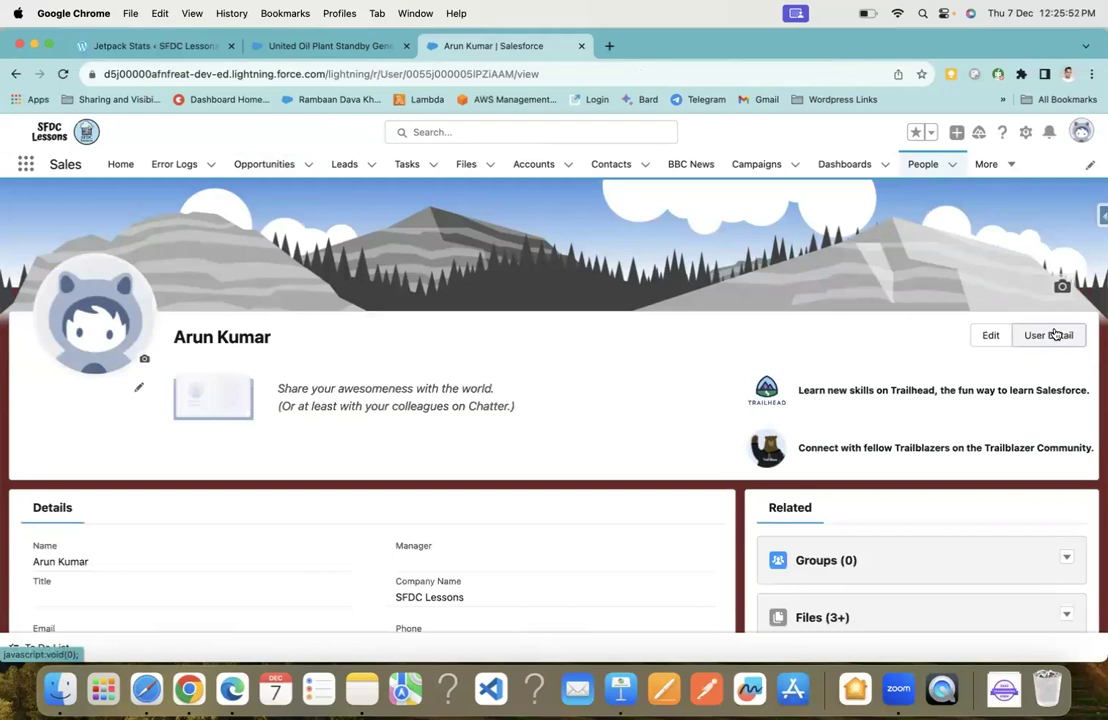
{"action": "left_click", "coordinate": [1055, 335]}
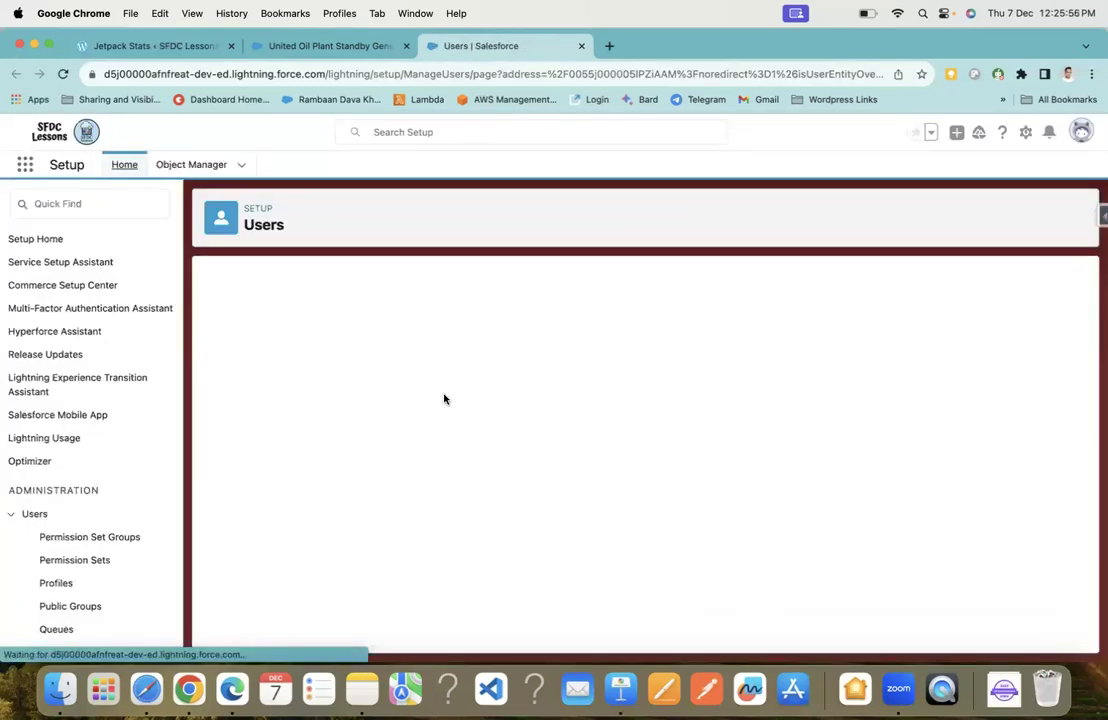
{"action": "scroll", "coordinate": [434, 413], "scroll_direction": "down", "scroll_amount": 10}
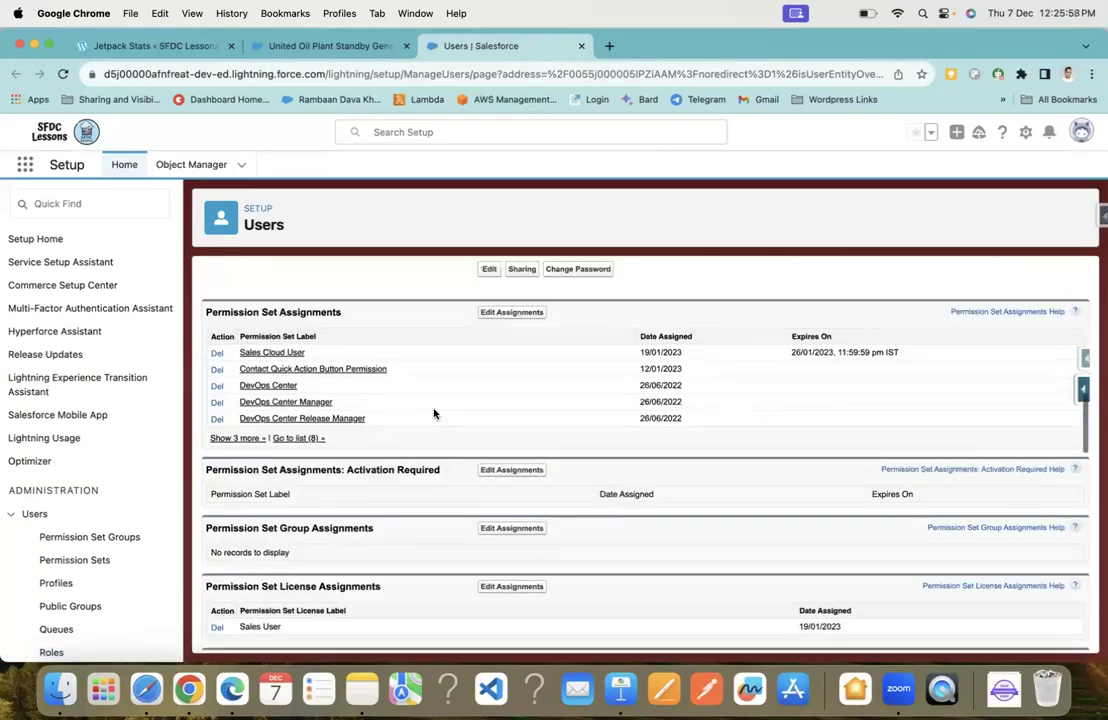
Add Encrypted Data Permission to the user's permission set assignments and save
{"action": "left_click", "coordinate": [508, 314]}
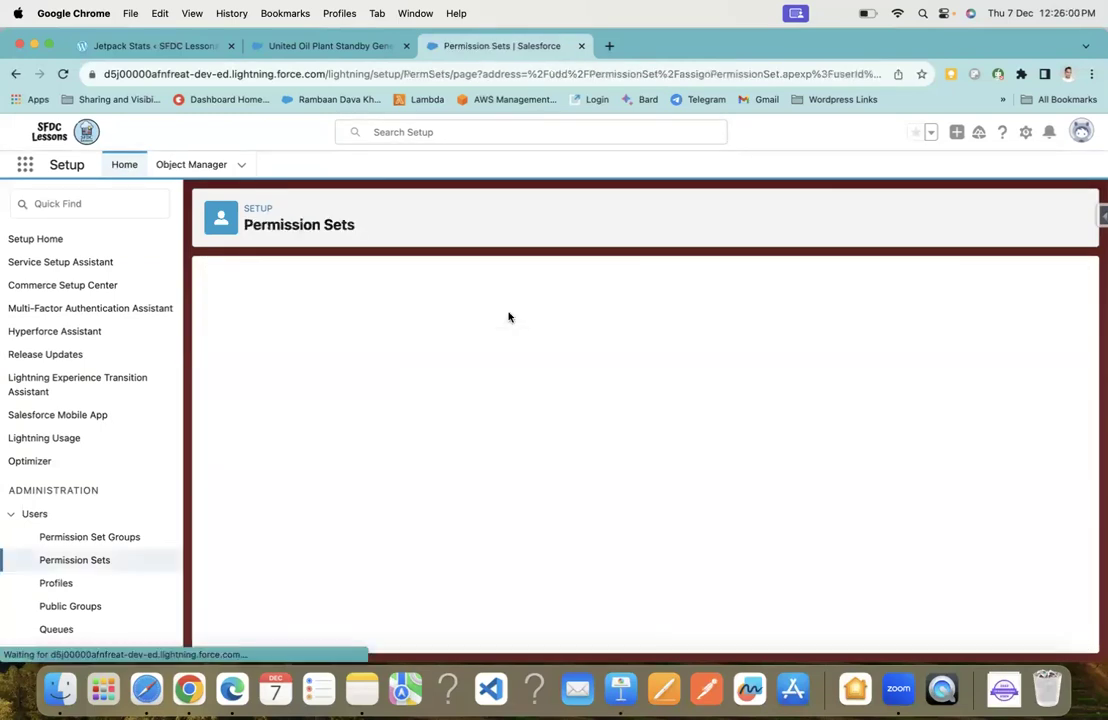
{"action": "left_click", "coordinate": [332, 420]}
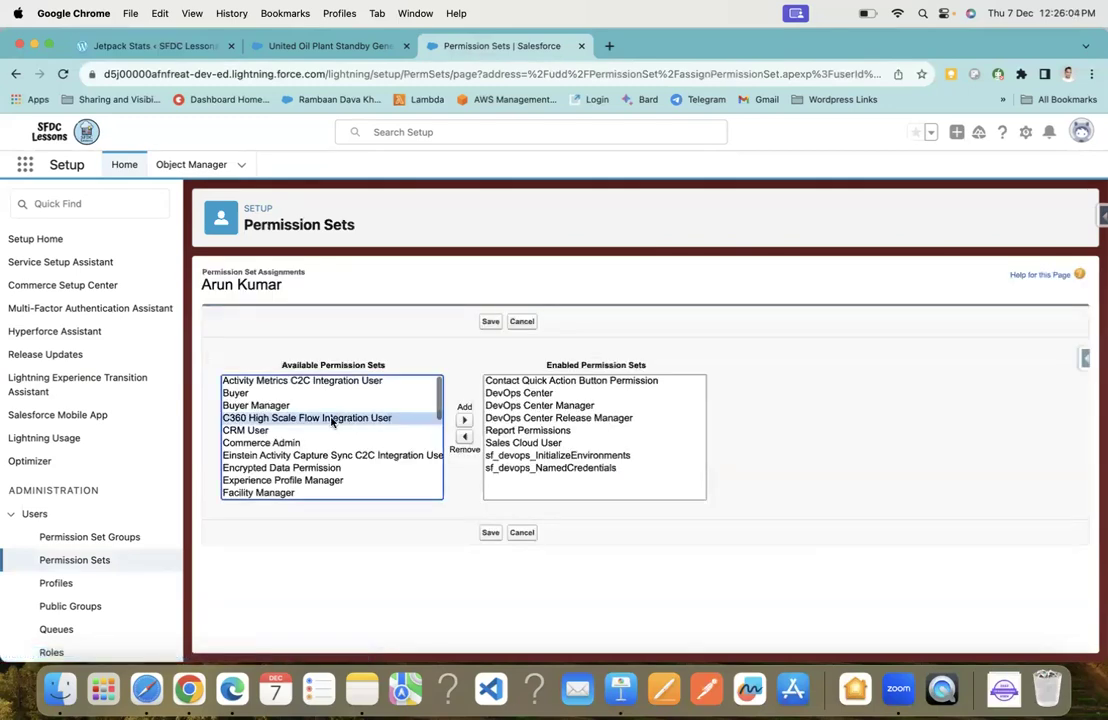
{"action": "key", "text": "Down"}
{"action": "key", "text": "Down"}
{"action": "key", "text": "Down"}
{"action": "key", "text": "Down"}
{"action": "key", "text": "Down"}
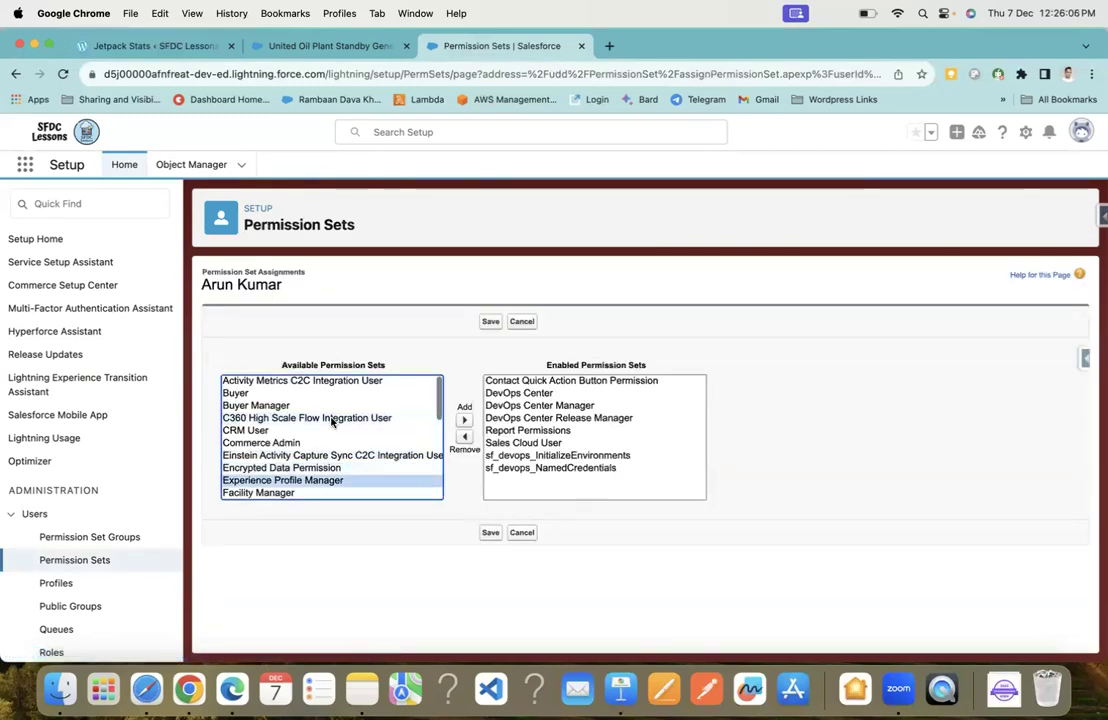
{"action": "left_click", "coordinate": [323, 468]}
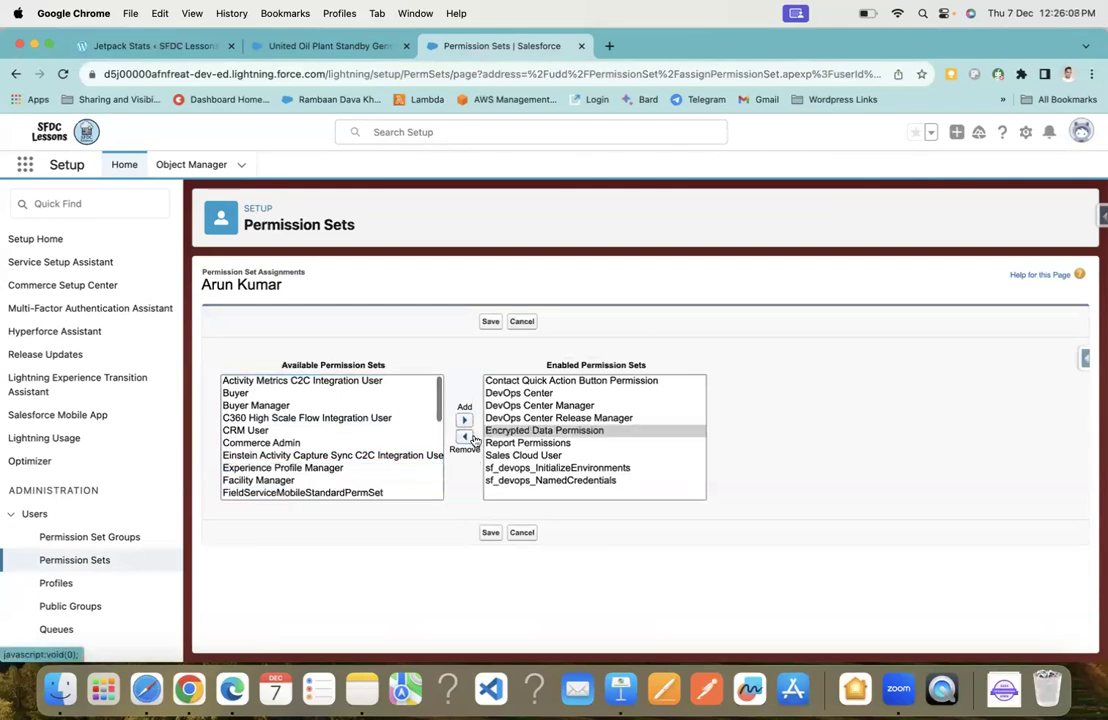
{"action": "left_click", "coordinate": [491, 533]}
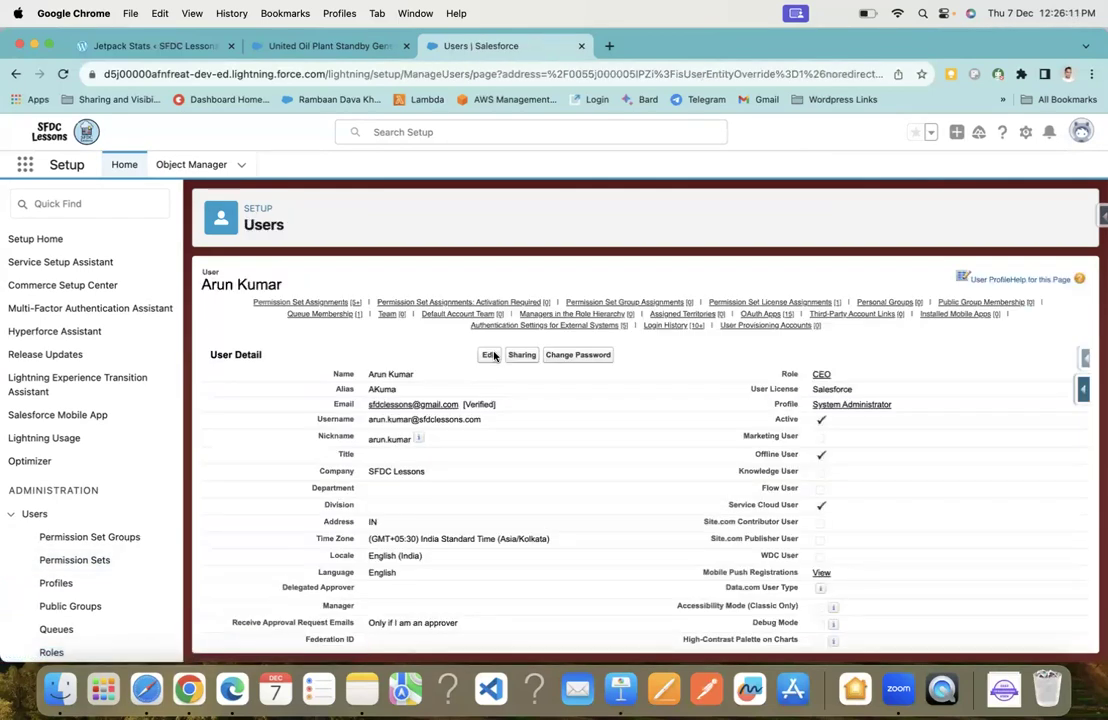
Return to the United Oil Plant Standby Generators opportunity and refresh the record
{"action": "scroll", "coordinate": [420, 470], "scroll_direction": "down", "scroll_amount": 10}
{"action": "scroll", "coordinate": [416, 472], "scroll_direction": "down", "scroll_amount": 3}
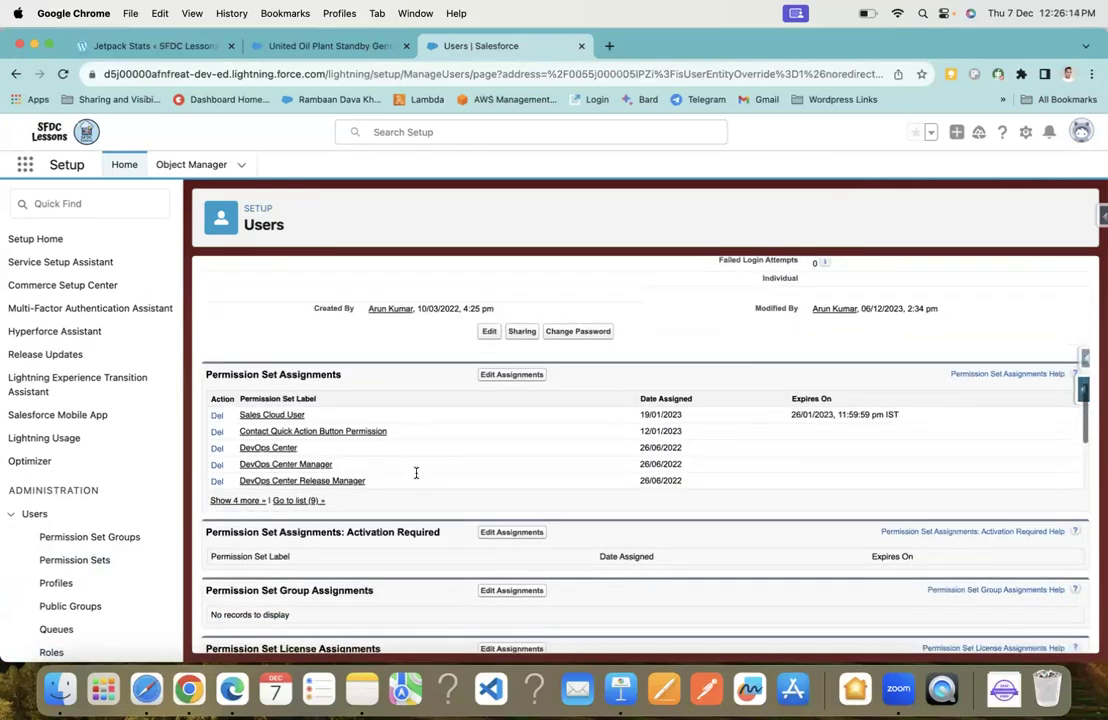
{"action": "scroll", "coordinate": [345, 478], "scroll_direction": "up", "scroll_amount": 10}
{"action": "scroll", "coordinate": [344, 483], "scroll_direction": "up", "scroll_amount": 5}
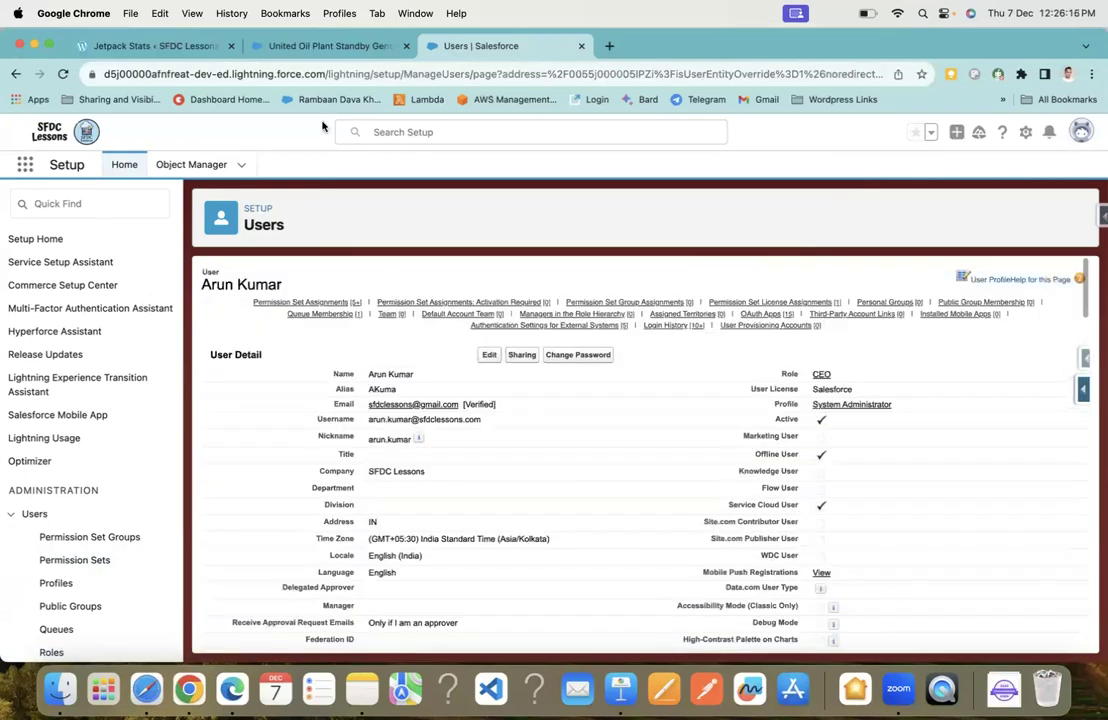
{"action": "left_click", "coordinate": [300, 46]}
{"action": "left_click", "coordinate": [62, 74]}
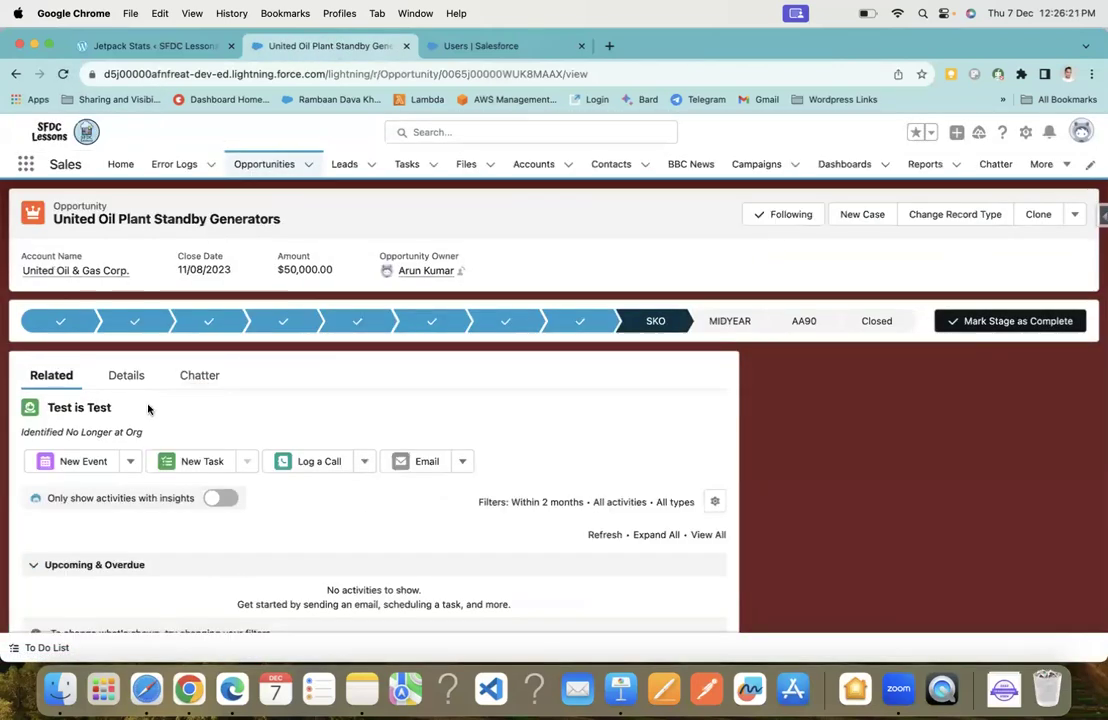
In the Details tab, highlight the Final Amount field, now unmasked as 1200
{"action": "left_click", "coordinate": [126, 376]}
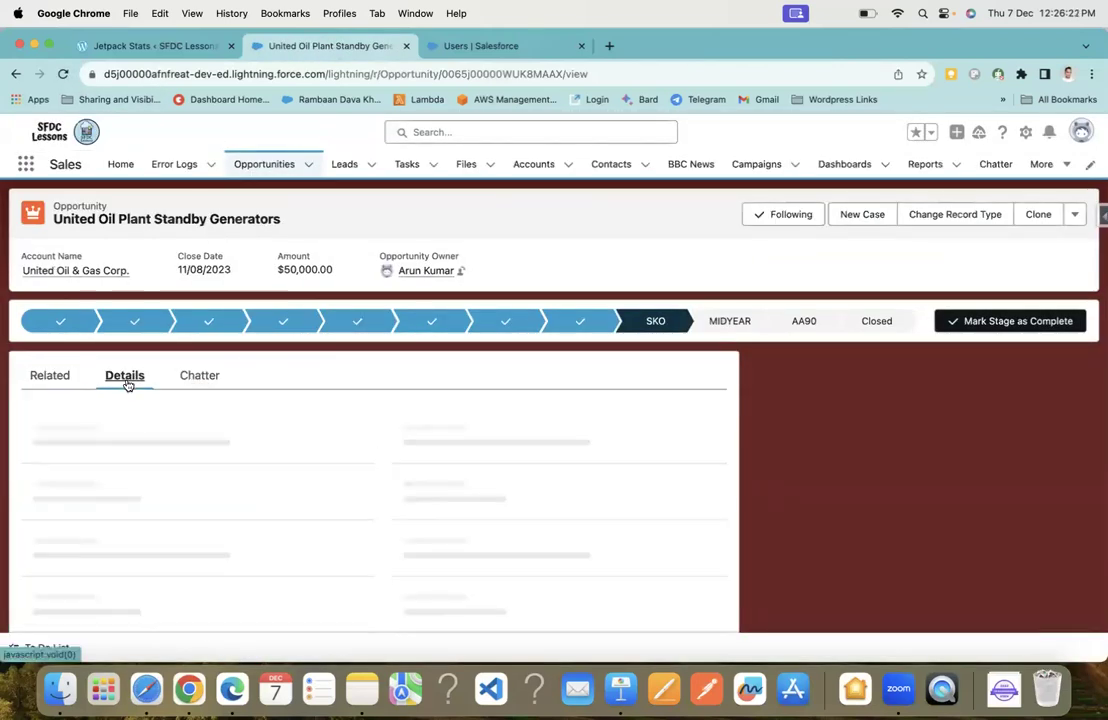
{"action": "scroll", "coordinate": [171, 465], "scroll_direction": "down", "scroll_amount": 4}
{"action": "scroll", "coordinate": [171, 465], "scroll_direction": "down", "scroll_amount": 2}
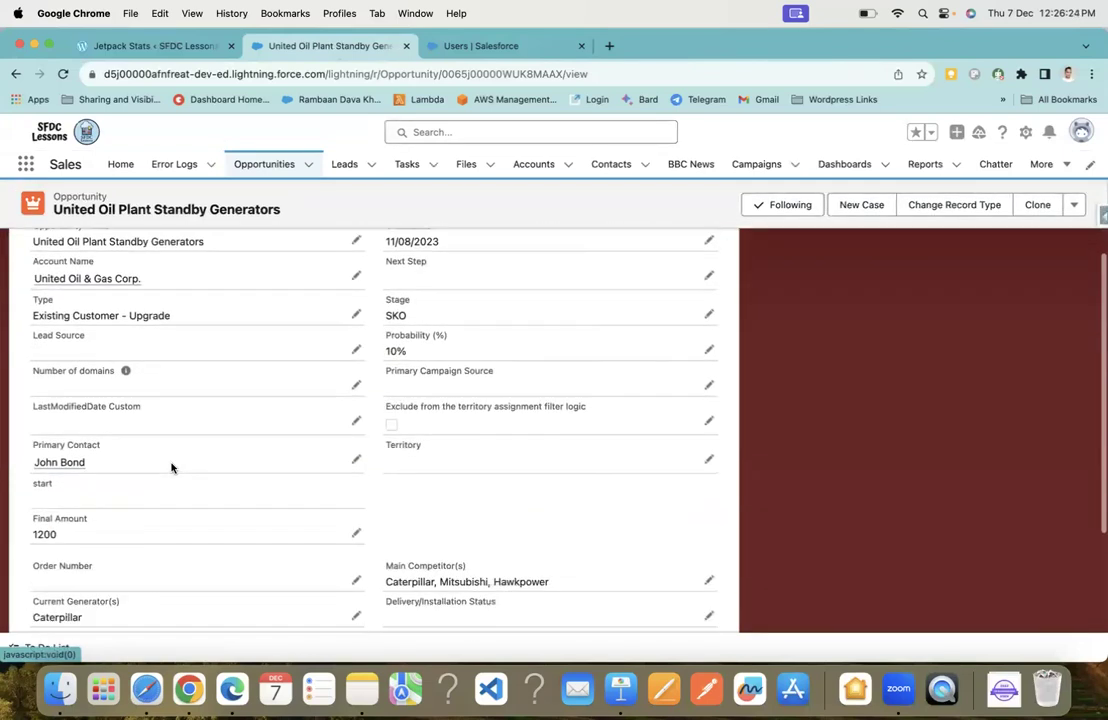
{"action": "left_click_drag", "start_coordinate": [28, 543], "coordinate": [79, 540]}
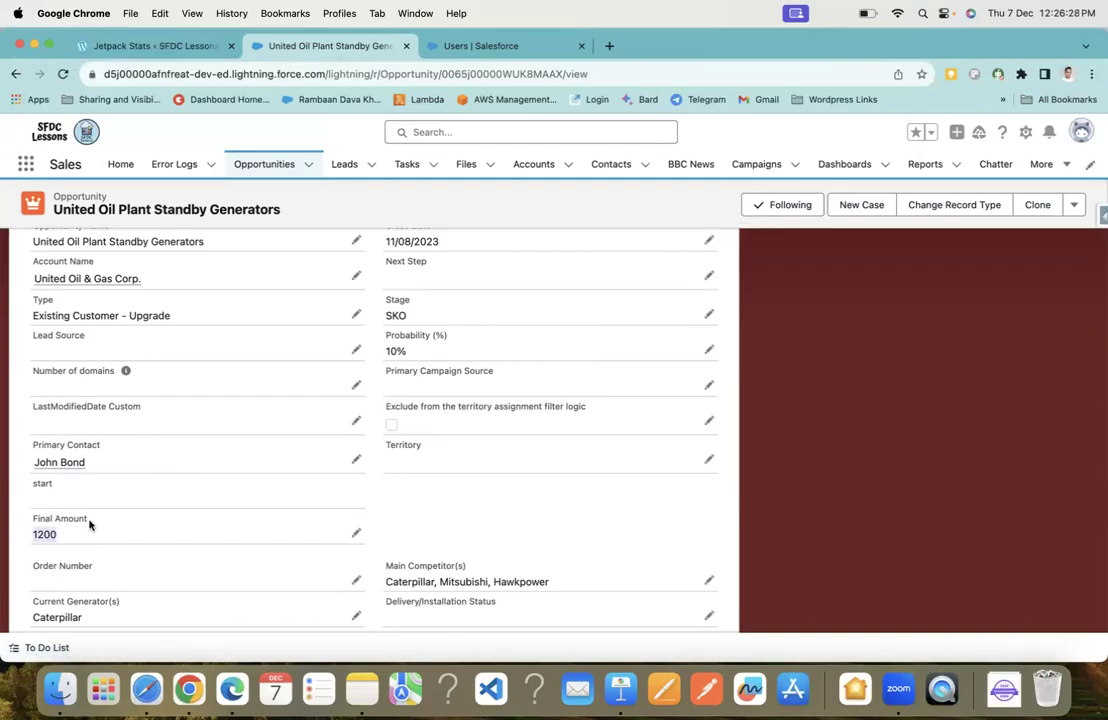
{"action": "scroll", "coordinate": [131, 517], "scroll_direction": "up", "scroll_amount": 3}
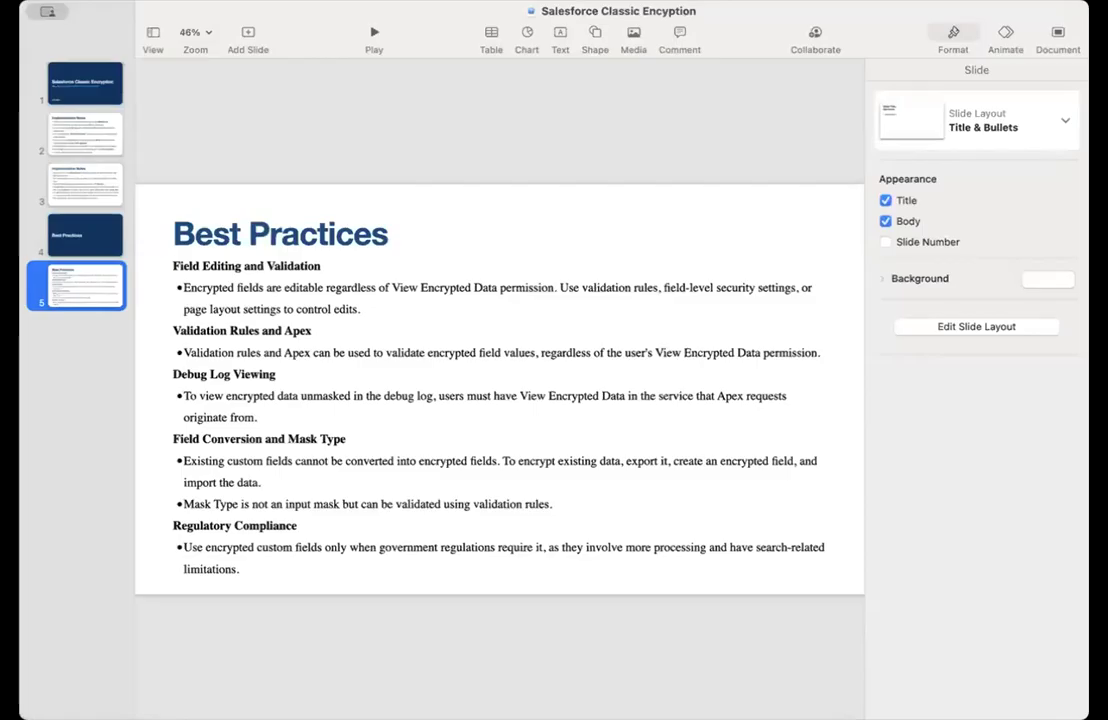